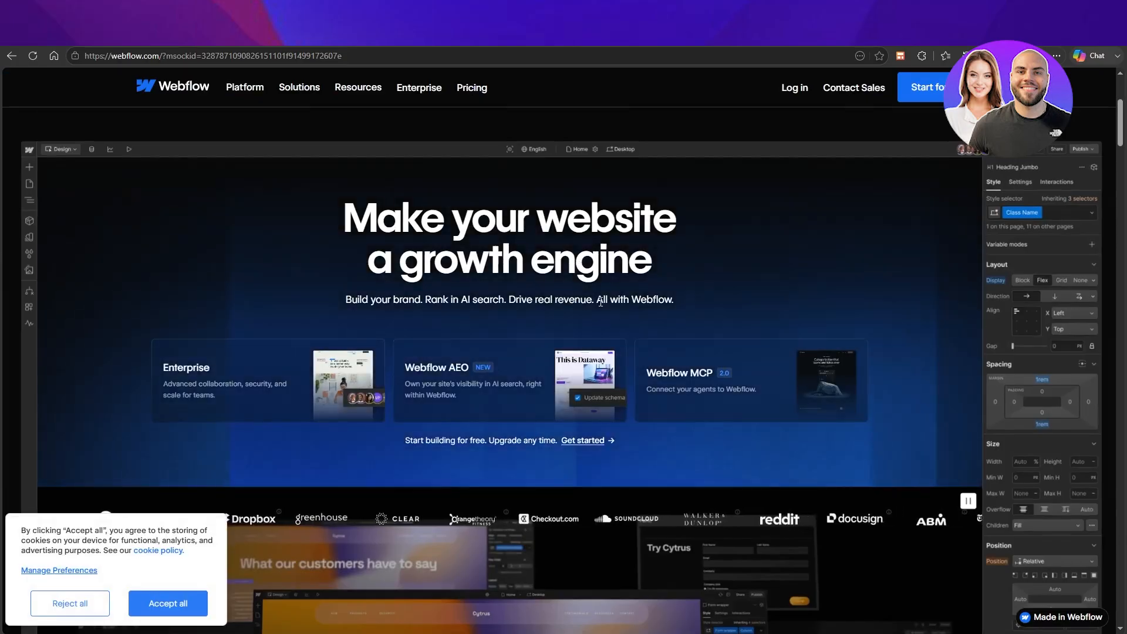
- Look through the Webflow homepage, covering the hero section, platform feature cards, AI section and customer stories
scroll(600, 302, "down", 5)
scroll(601, 302, "down", 5)
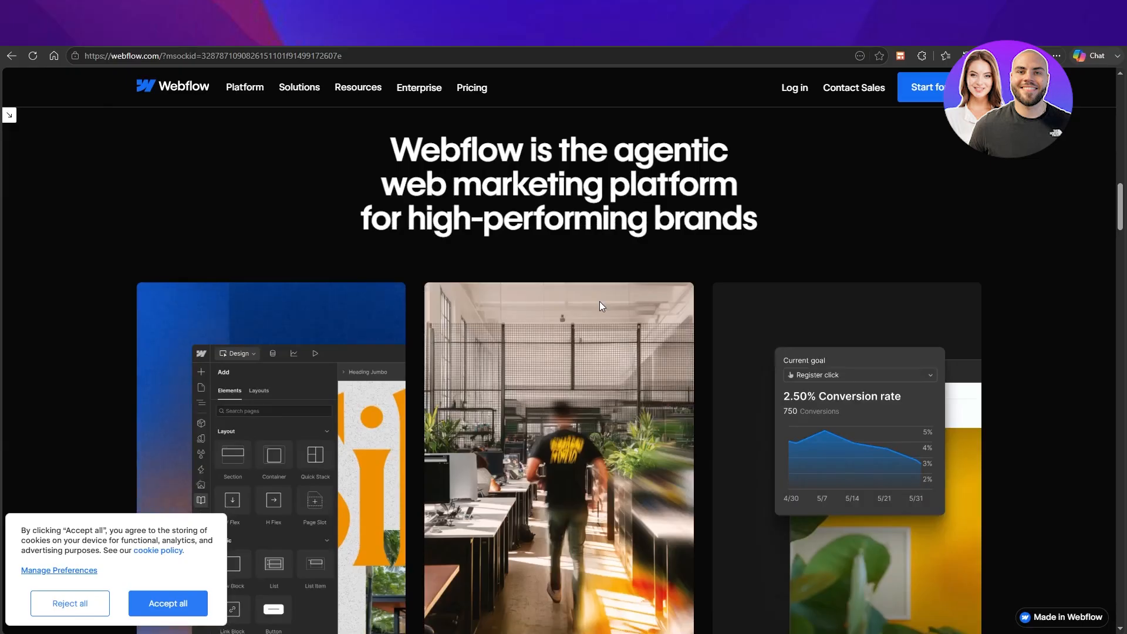
scroll(600, 301, "down", 8)
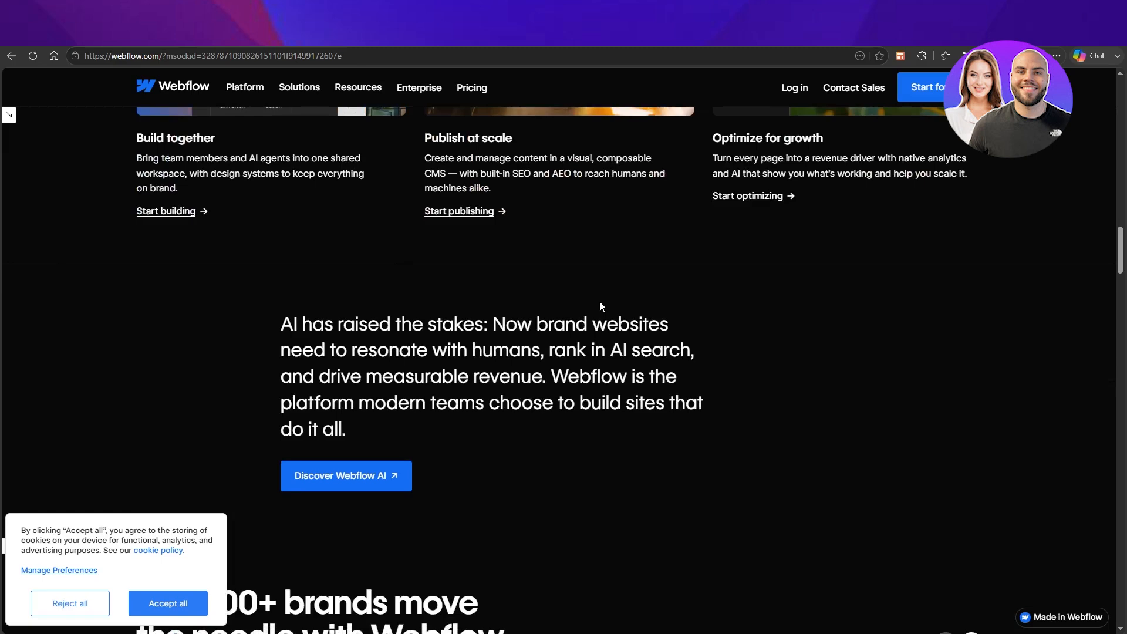
scroll(600, 301, "down", 6)
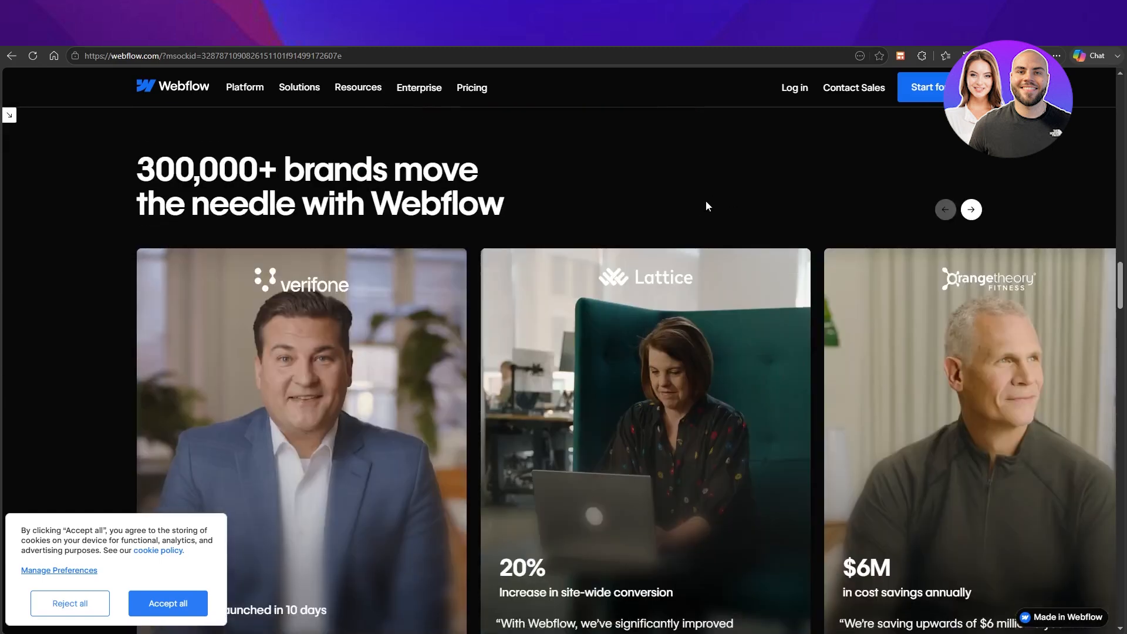
scroll(706, 205, "down", 5)
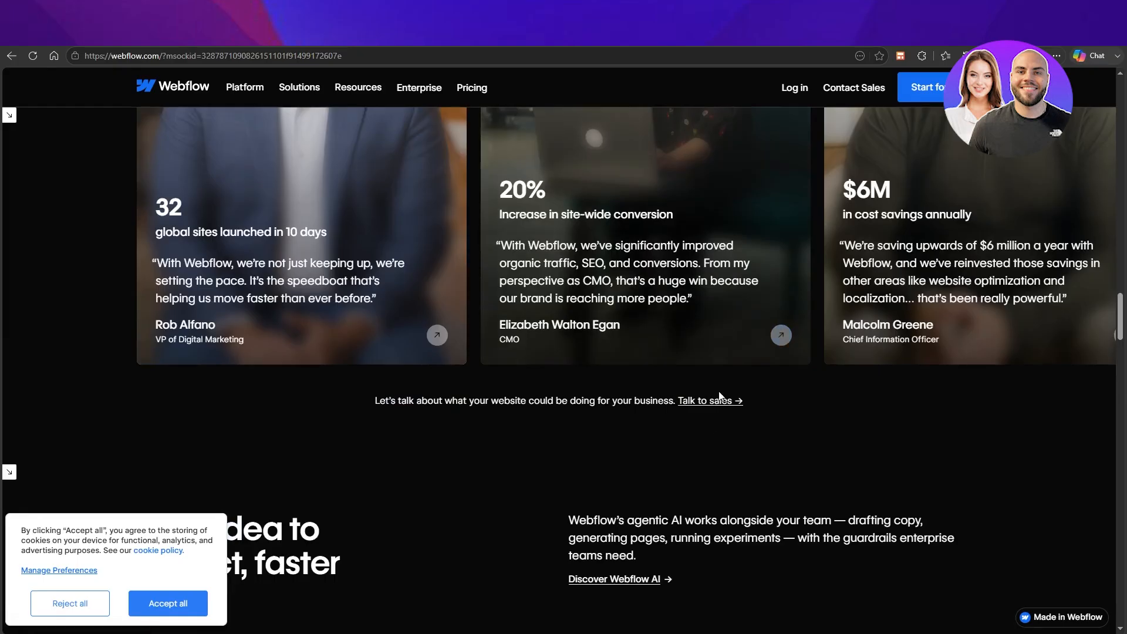
scroll(720, 397, "up", 20)
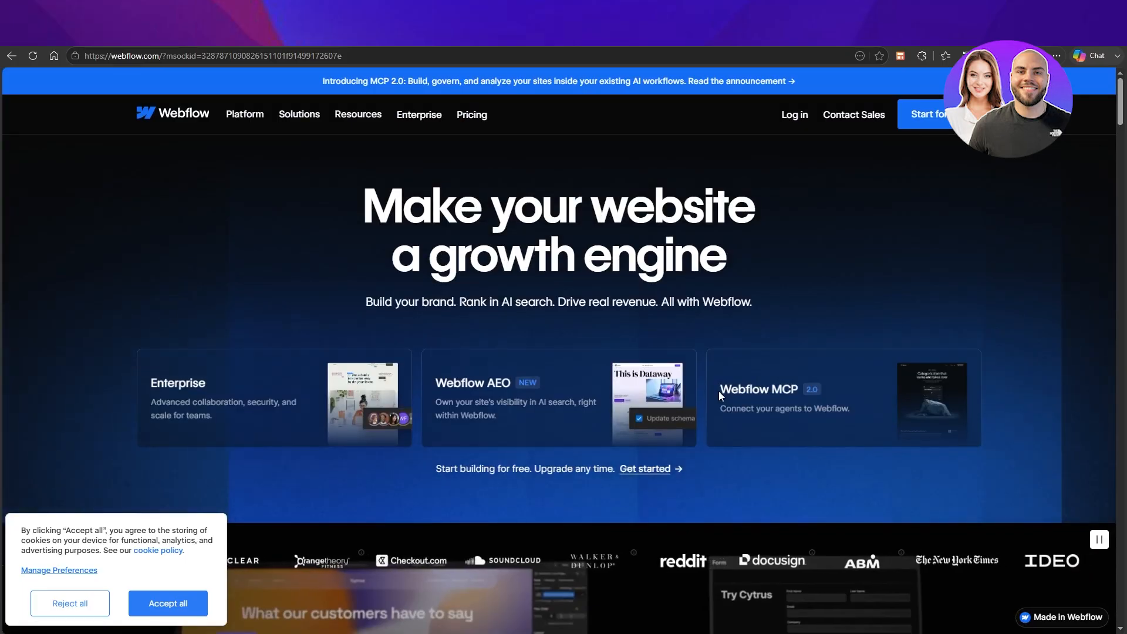
scroll(718, 391, "down", 1)
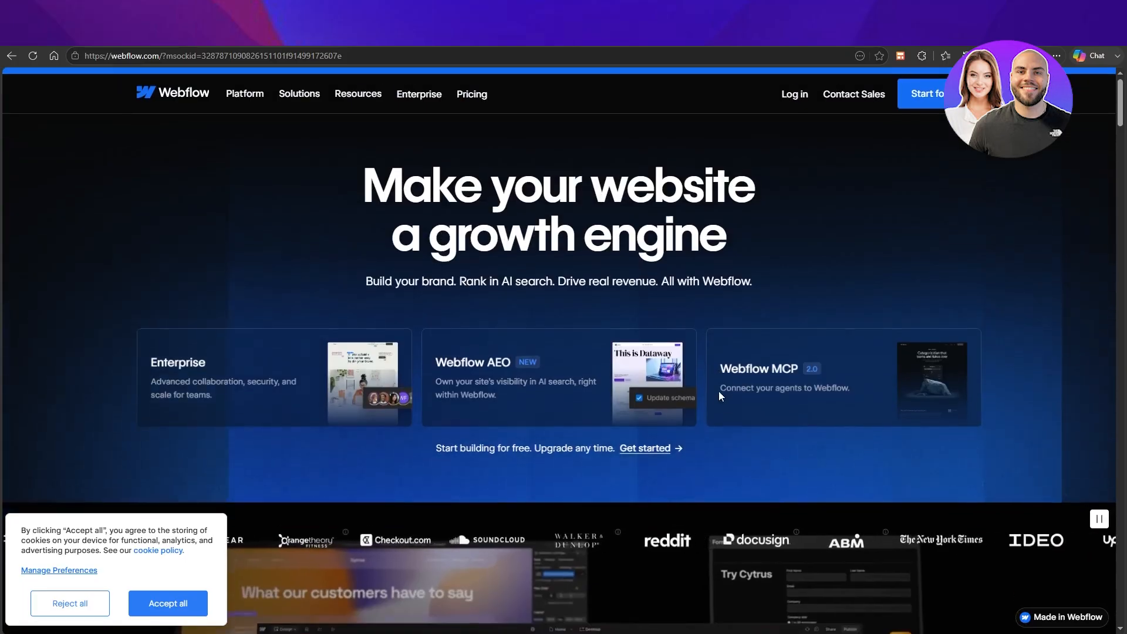
scroll(721, 398, "down", 5)
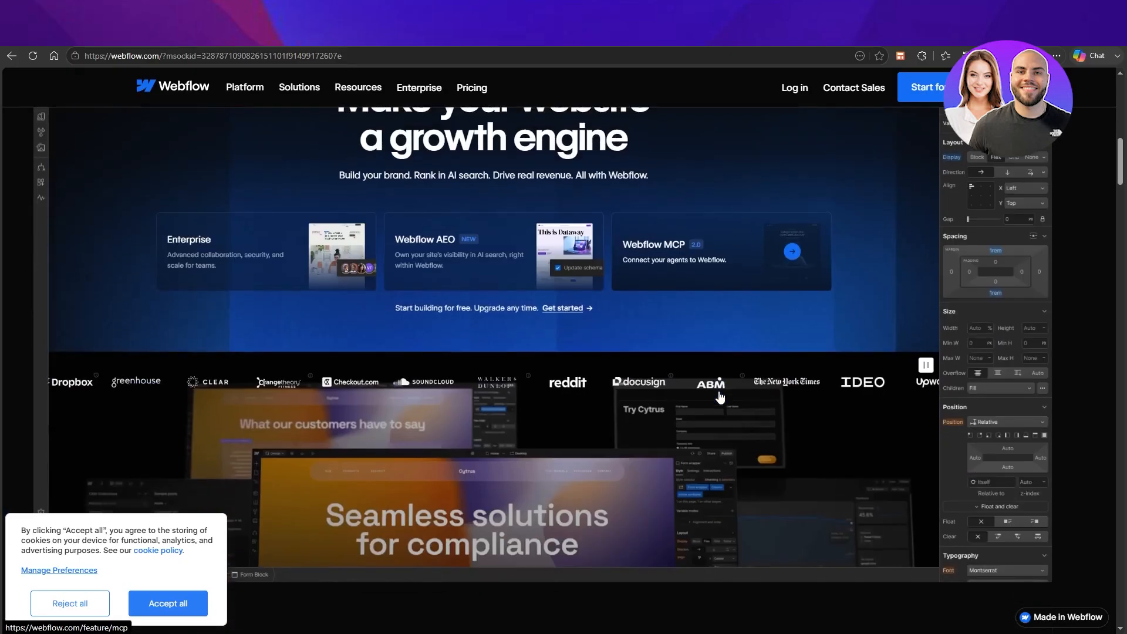
scroll(720, 396, "down", 5)
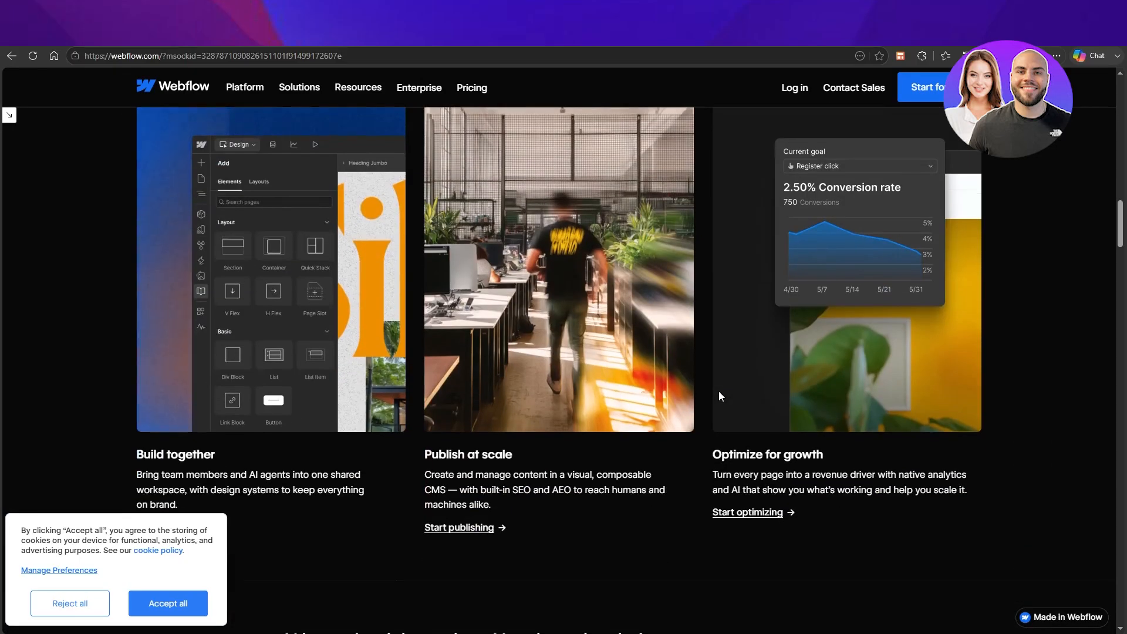
scroll(719, 391, "down", 7)
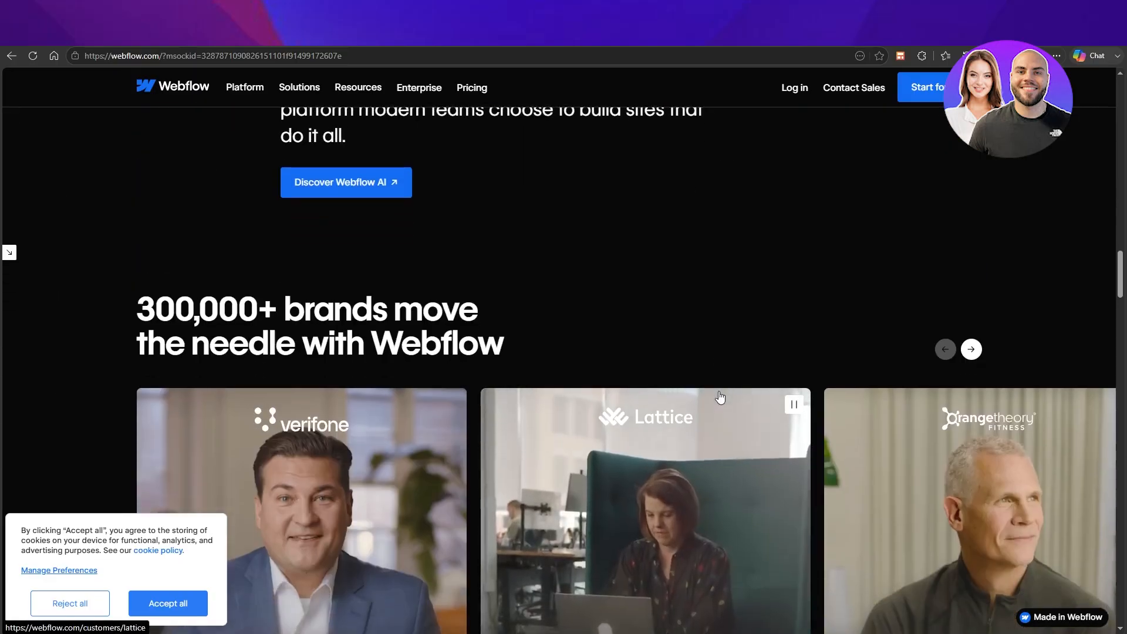
scroll(720, 397, "down", 4)
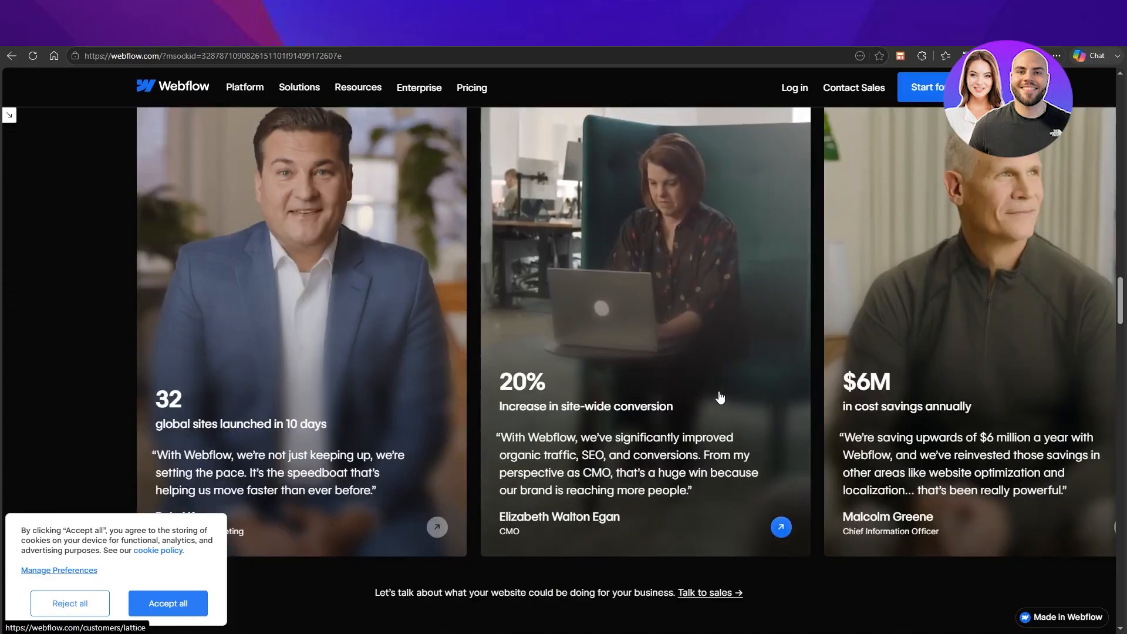
scroll(720, 397, "down", 8)
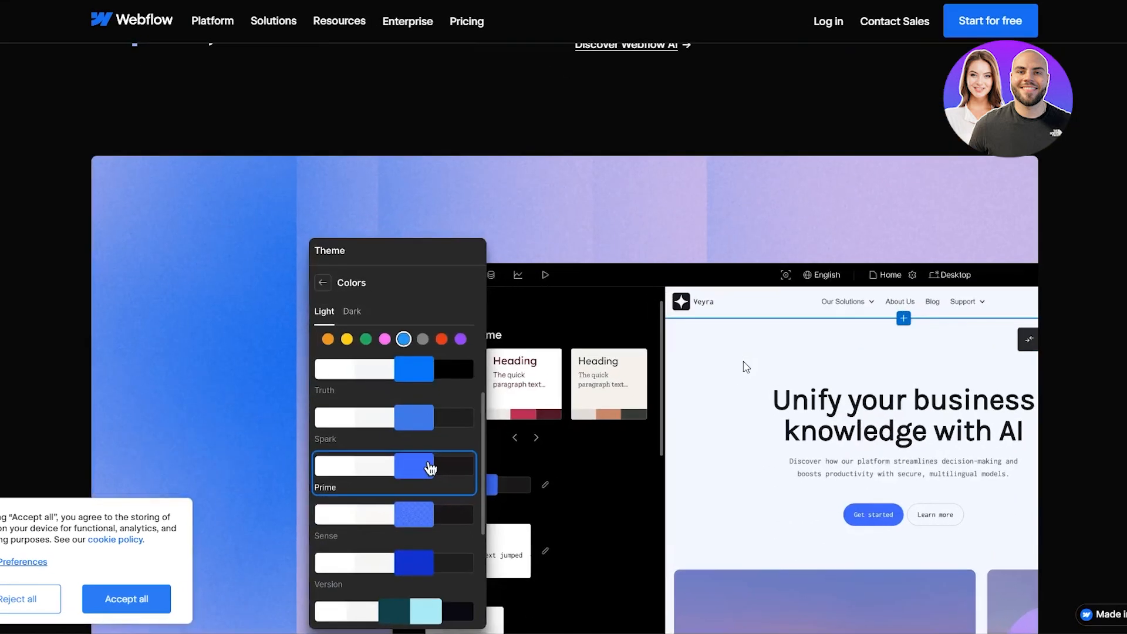
scroll(718, 392, "up", 15)
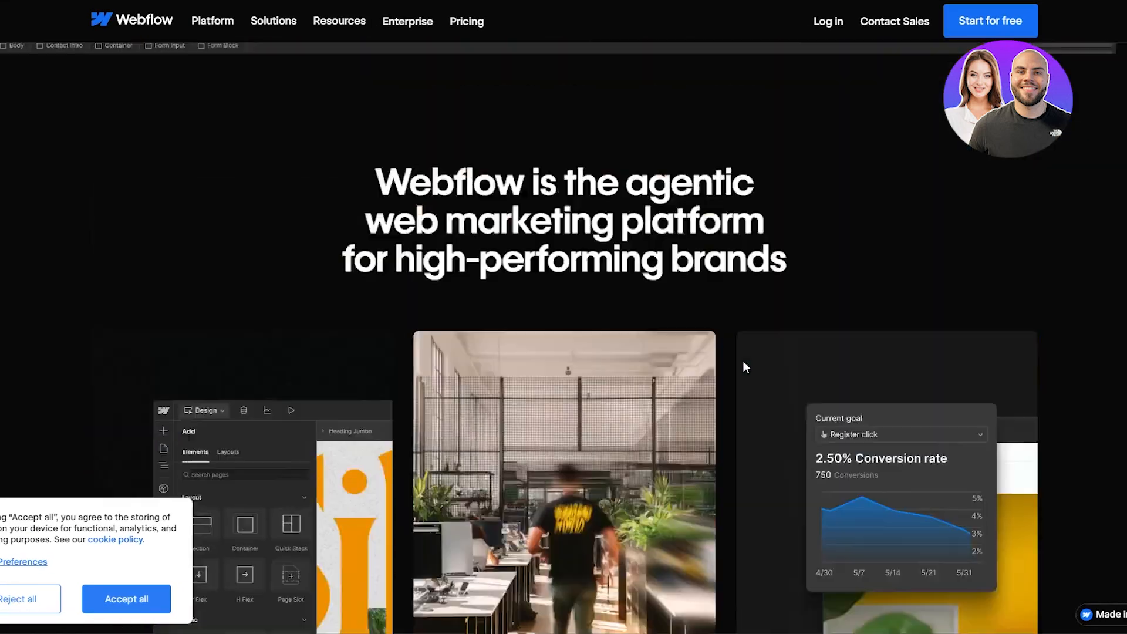
scroll(743, 361, "up", 8)
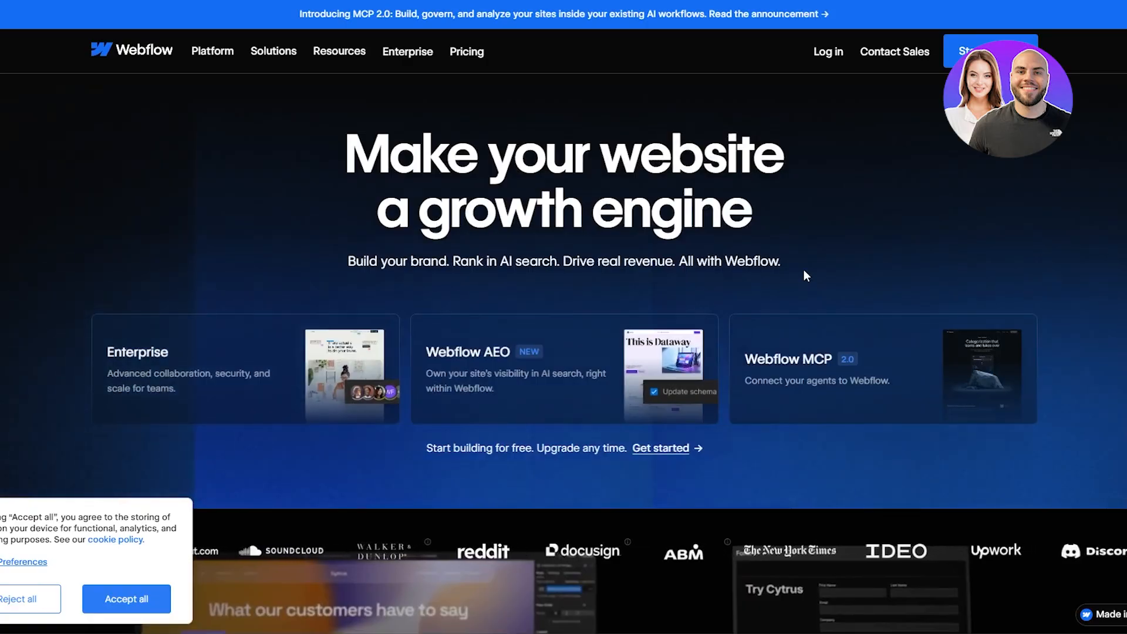
scroll(804, 269, "down", 1)
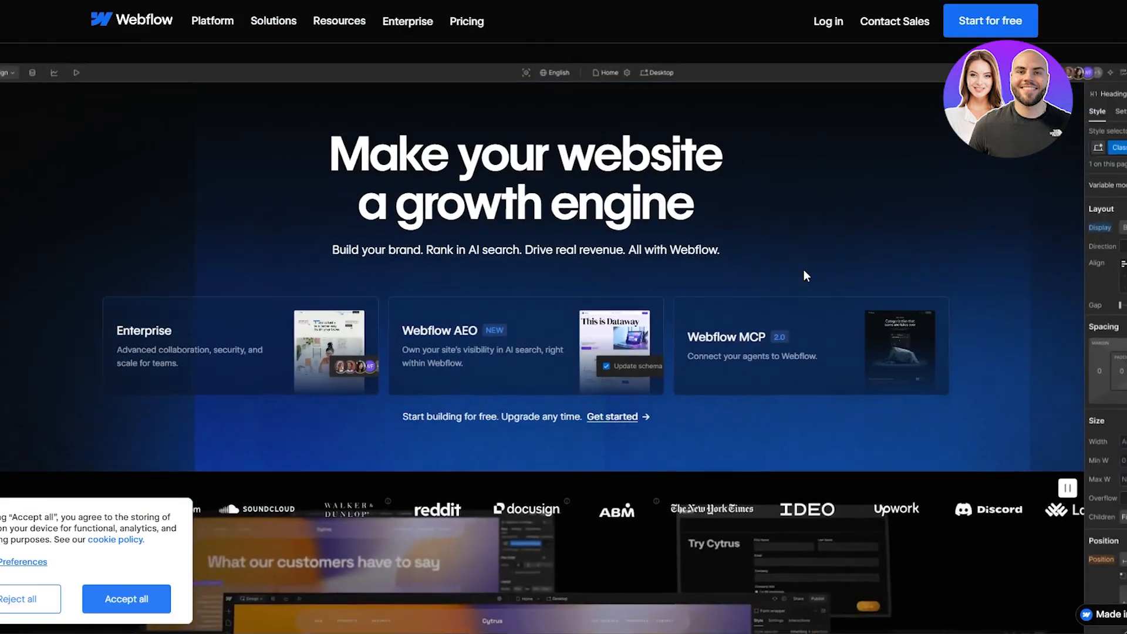
scroll(805, 276, "down", 1)
scroll(804, 275, "down", 5)
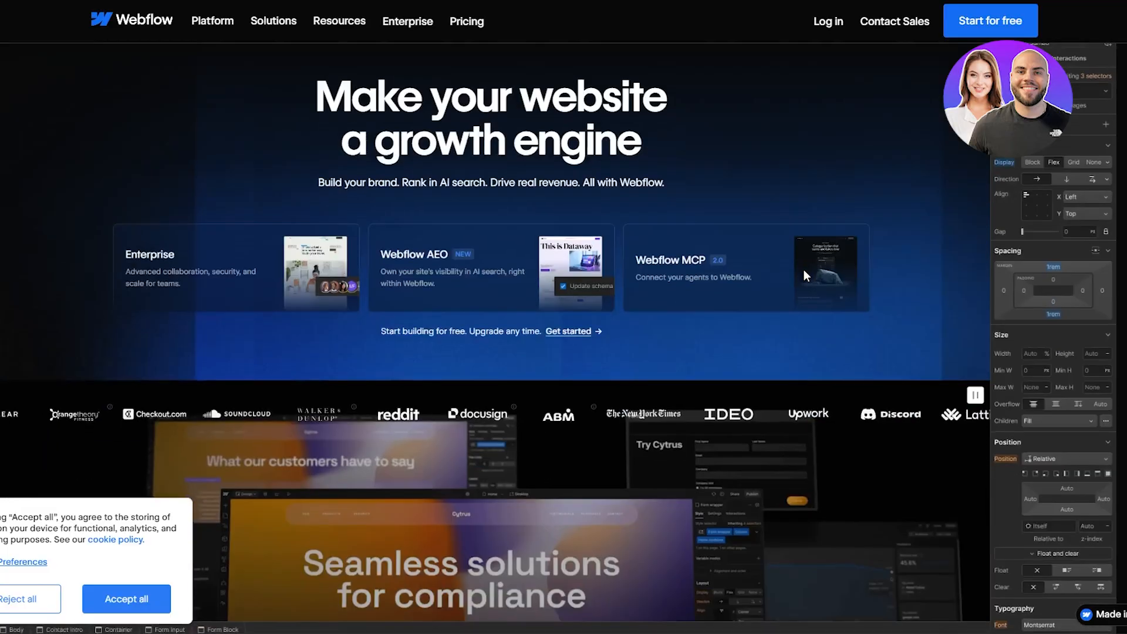
scroll(806, 275, "down", 3)
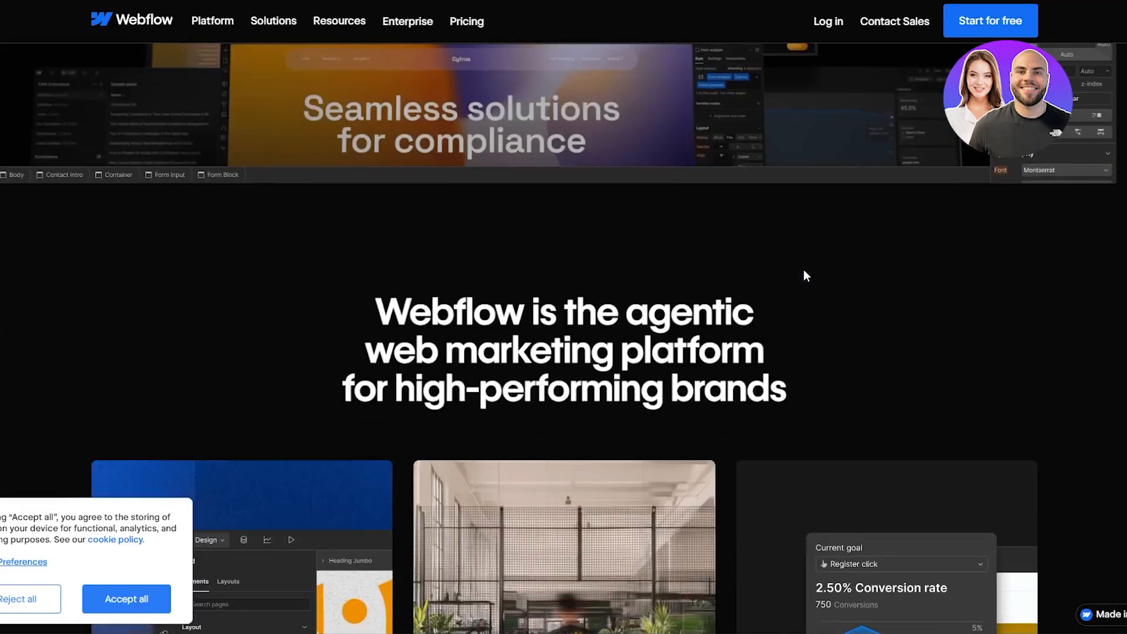
scroll(805, 276, "down", 3)
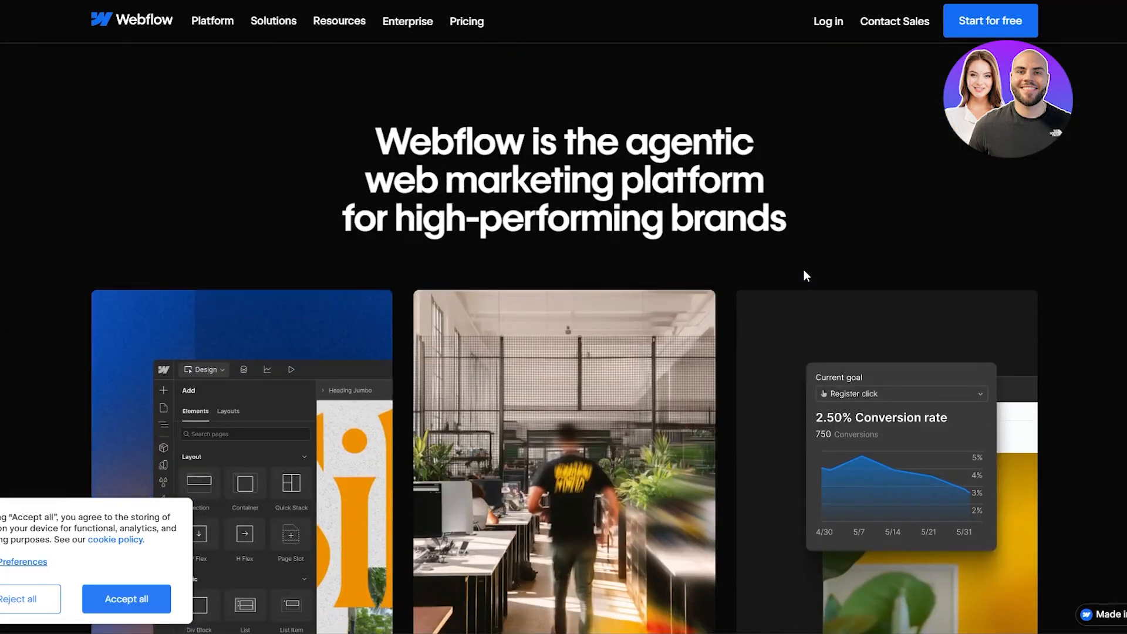
scroll(804, 275, "down", 3)
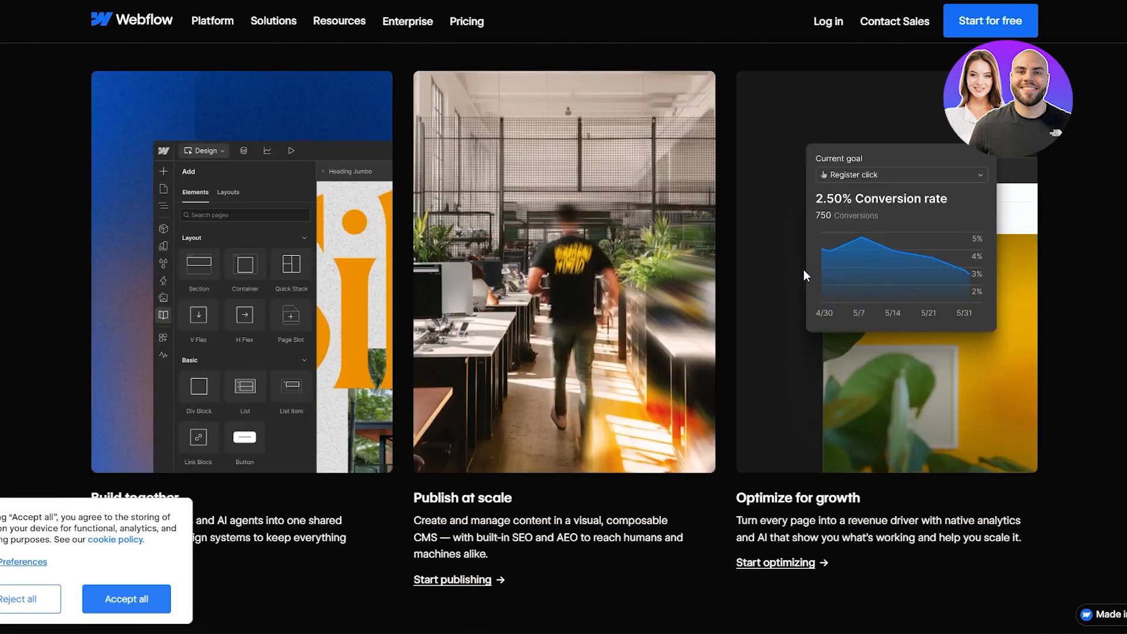
scroll(804, 269, "down", 5)
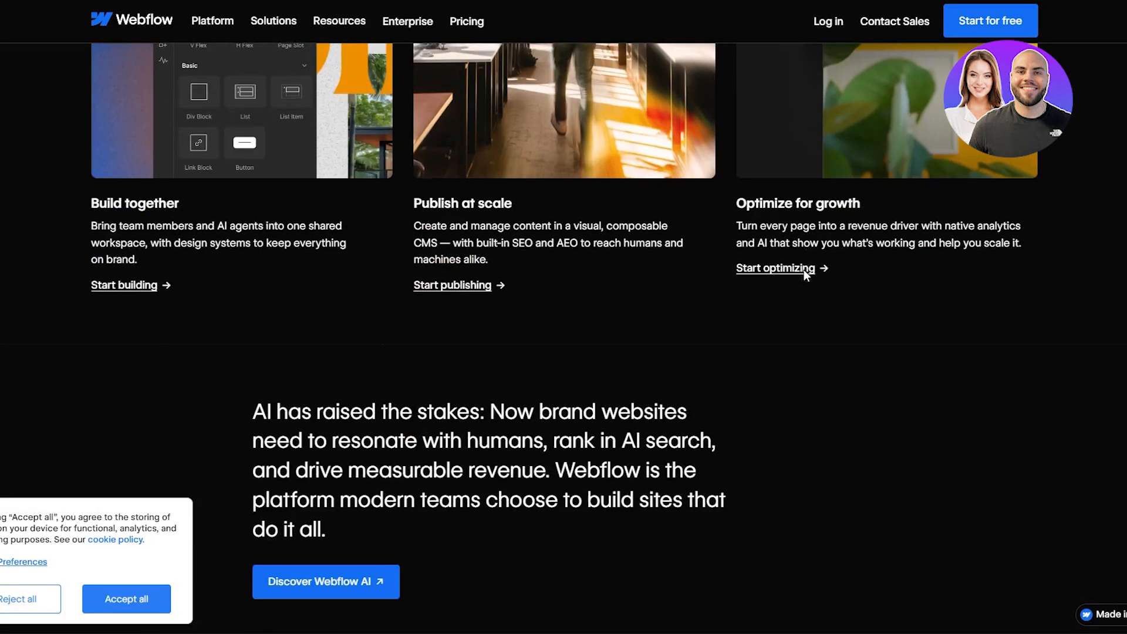
scroll(804, 270, "up", 12)
scroll(805, 275, "up", 7)
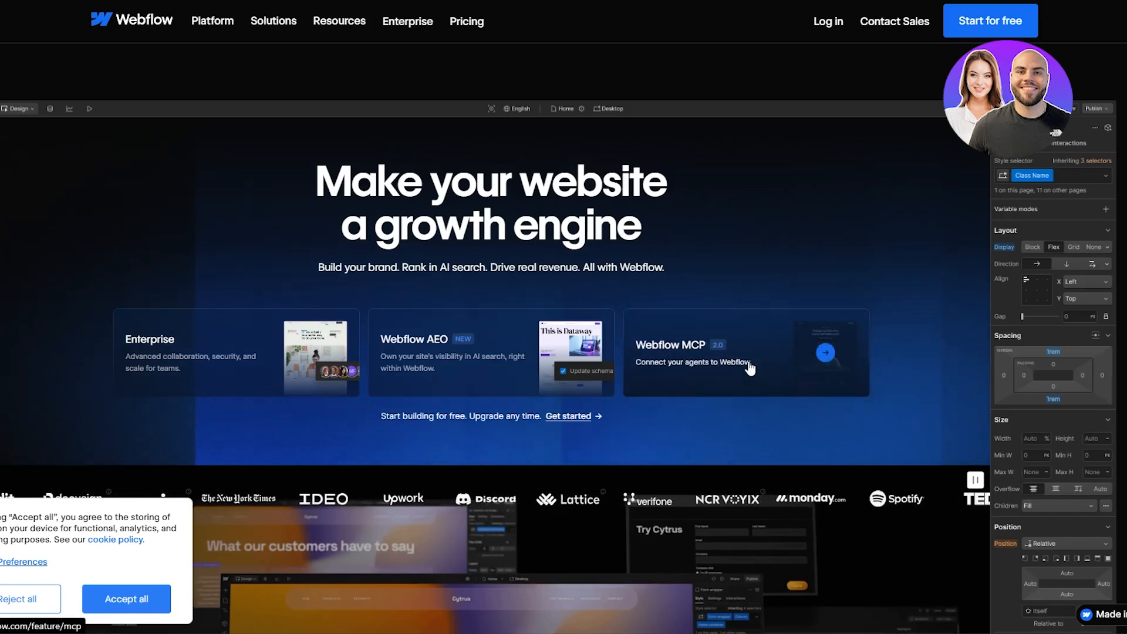
scroll(749, 368, "down", 1)
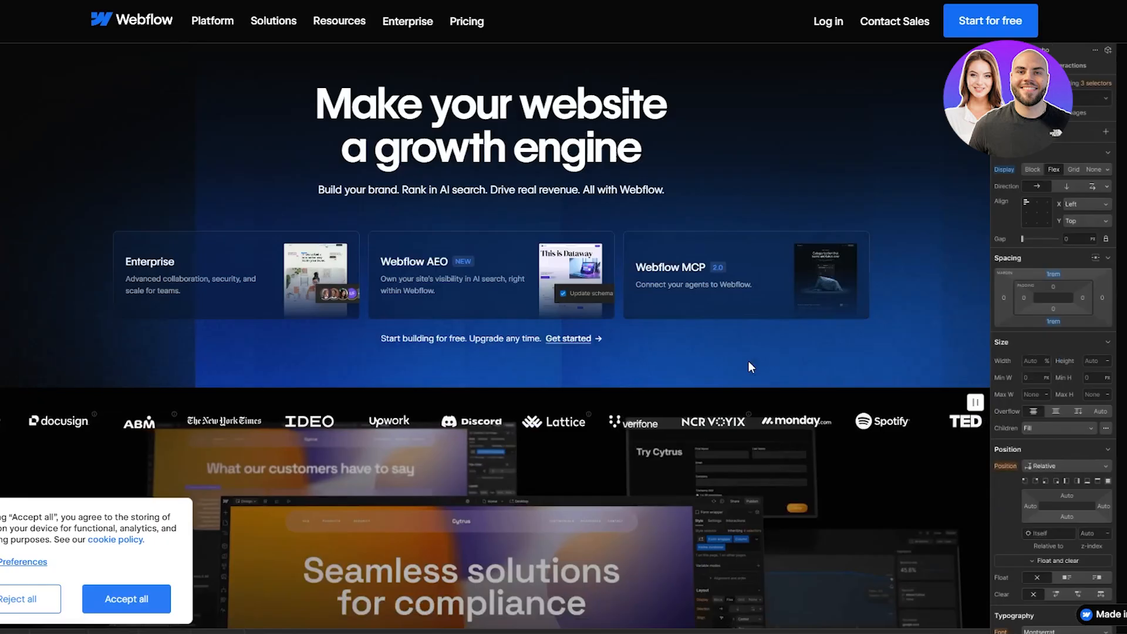
scroll(748, 360, "down", 5)
scroll(748, 361, "up", 6)
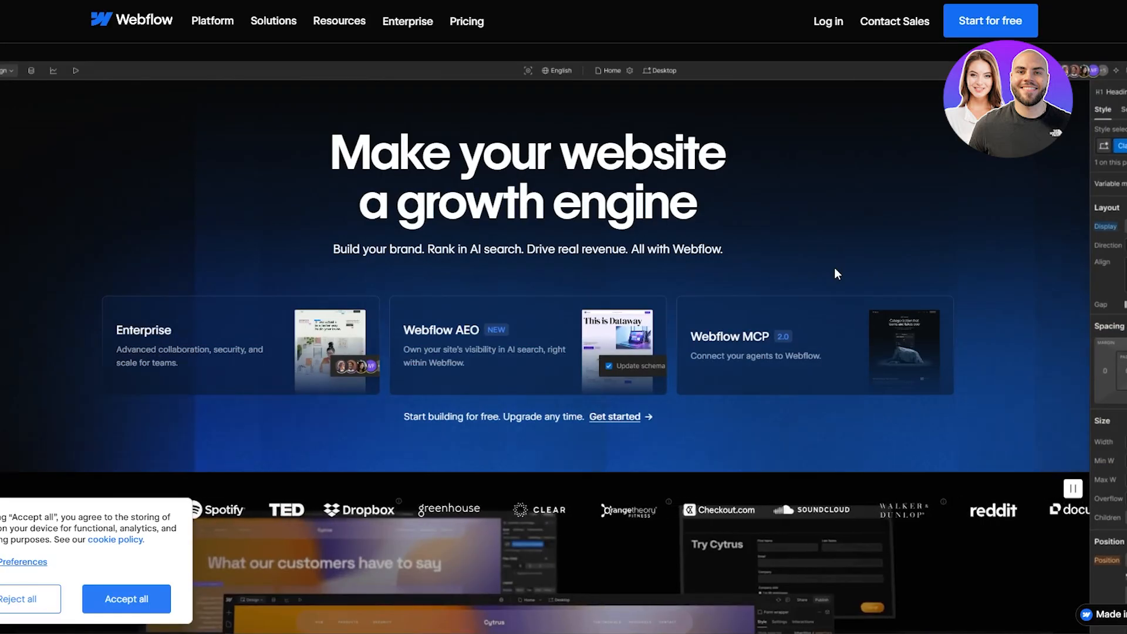
- Sign up for free and fill in the last name on the first onboarding question
left_click(969, 29)
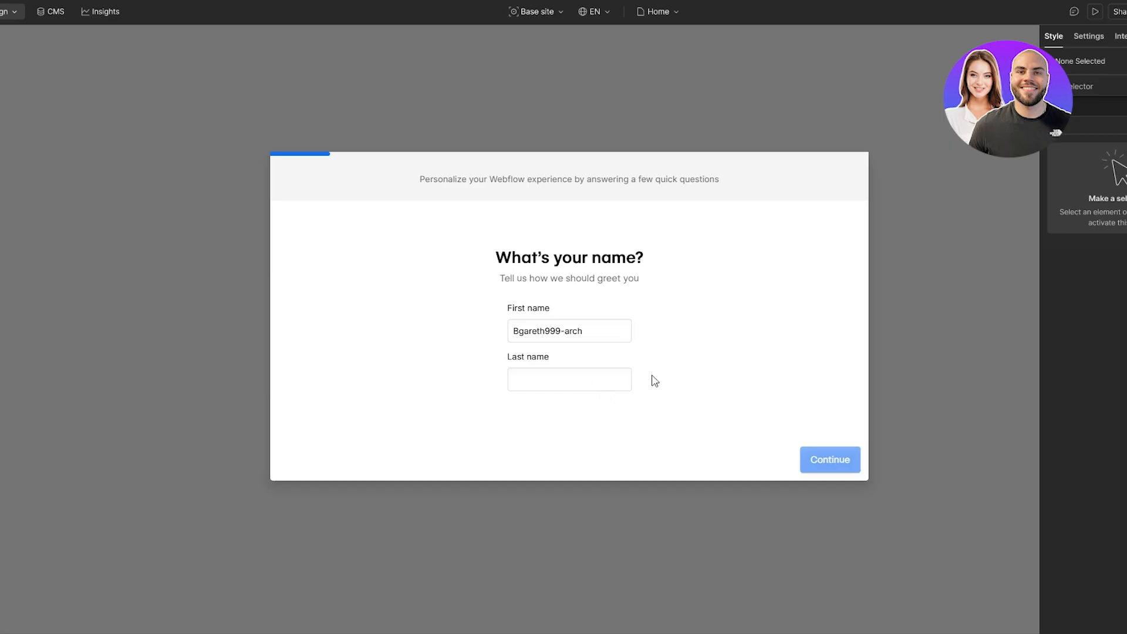
left_click(571, 375)
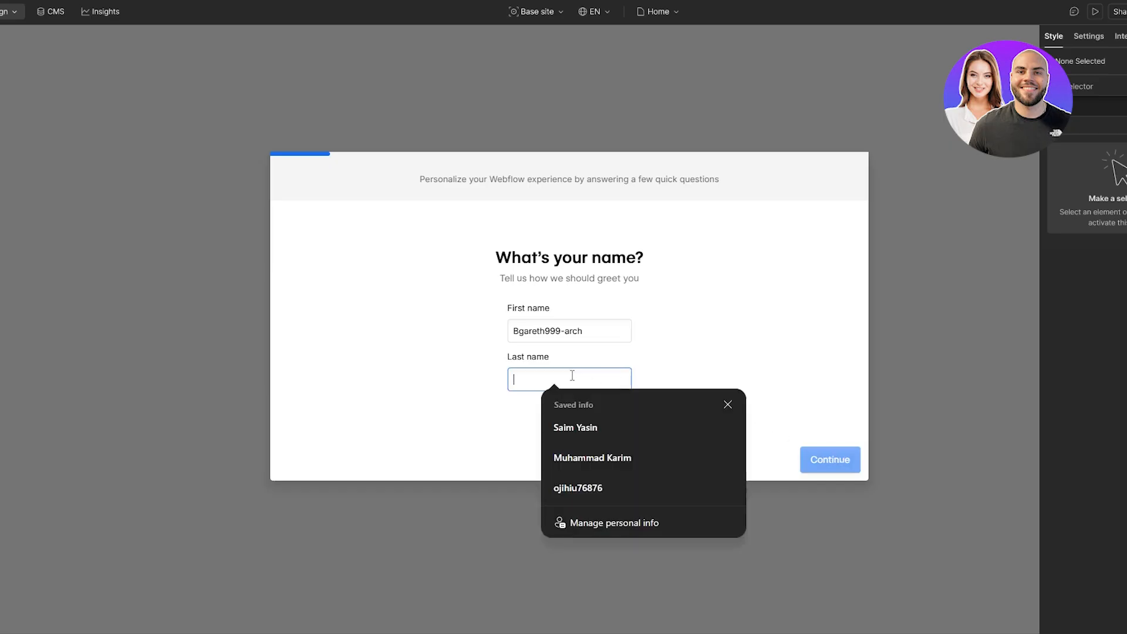
type("j")
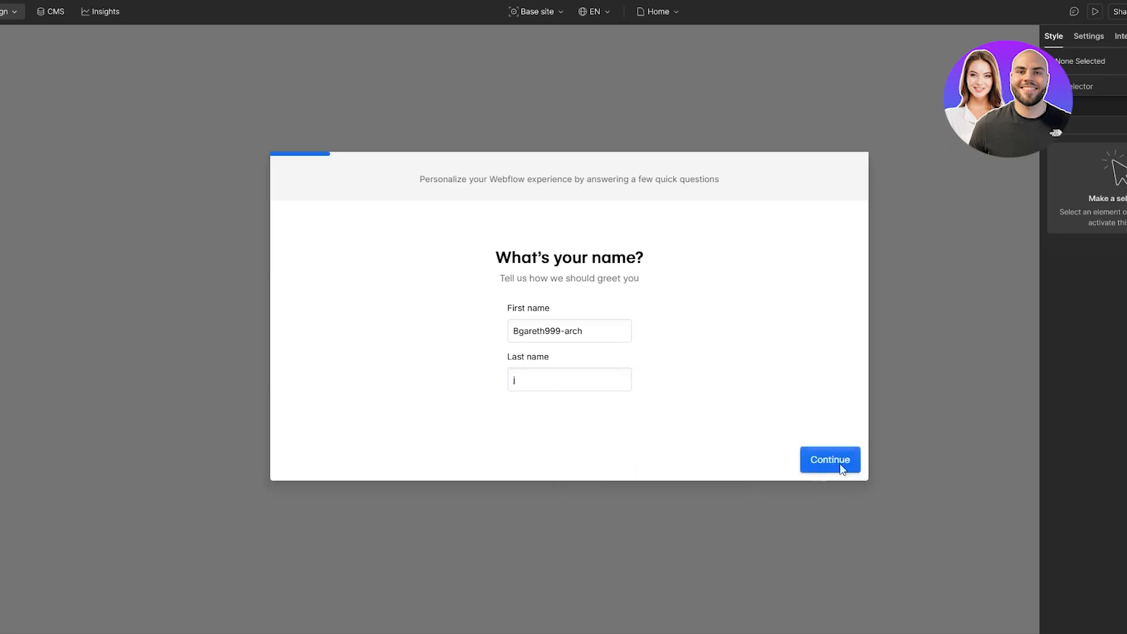
left_click(838, 459)
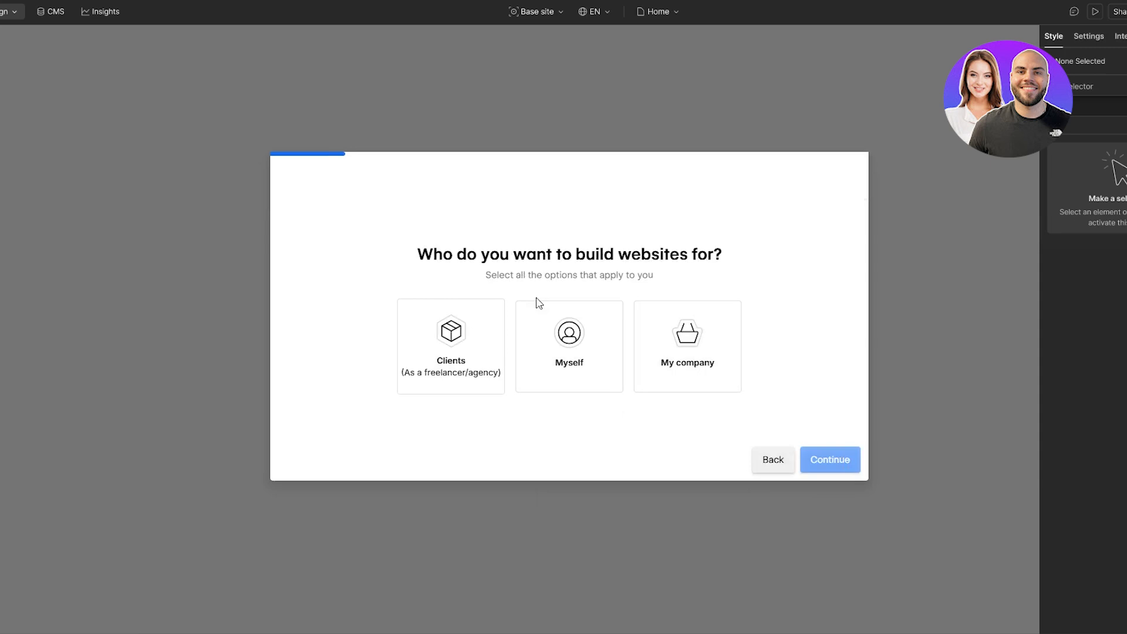
- Complete the onboarding questions by choosing Myself as the audience, Yes for student and Portfolio as the site type
left_click(569, 360)
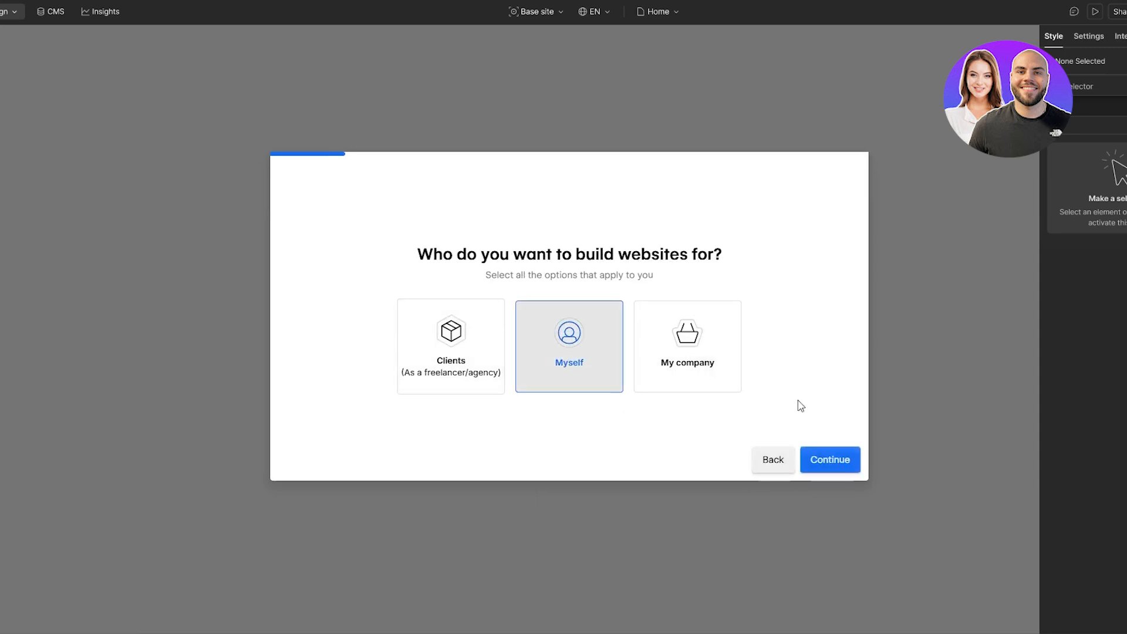
left_click(825, 463)
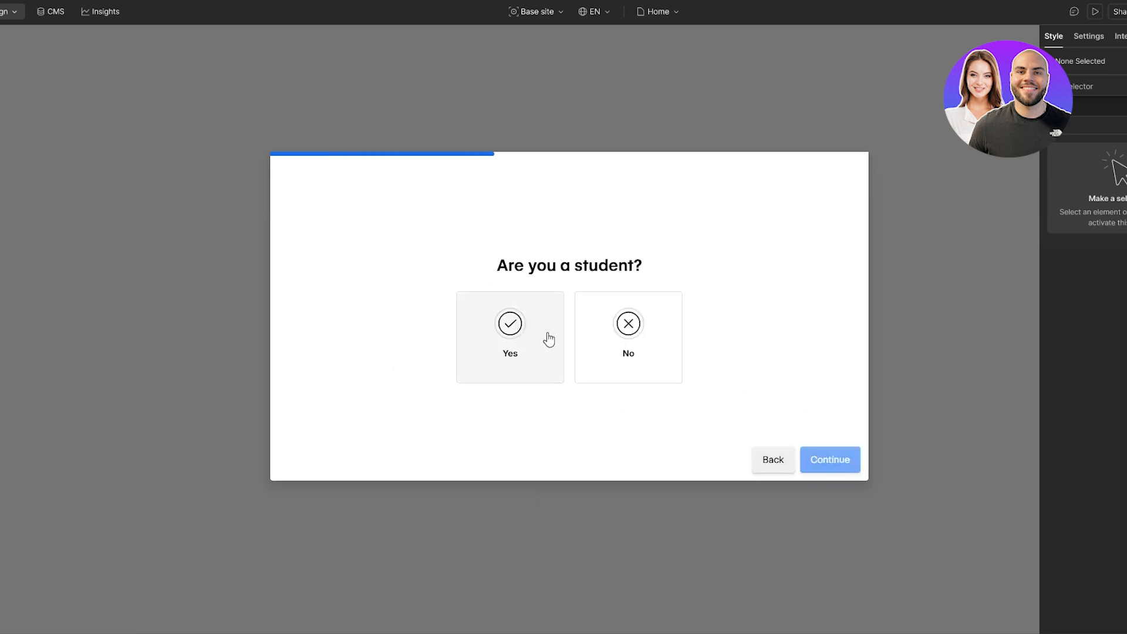
left_click(521, 330)
left_click(816, 462)
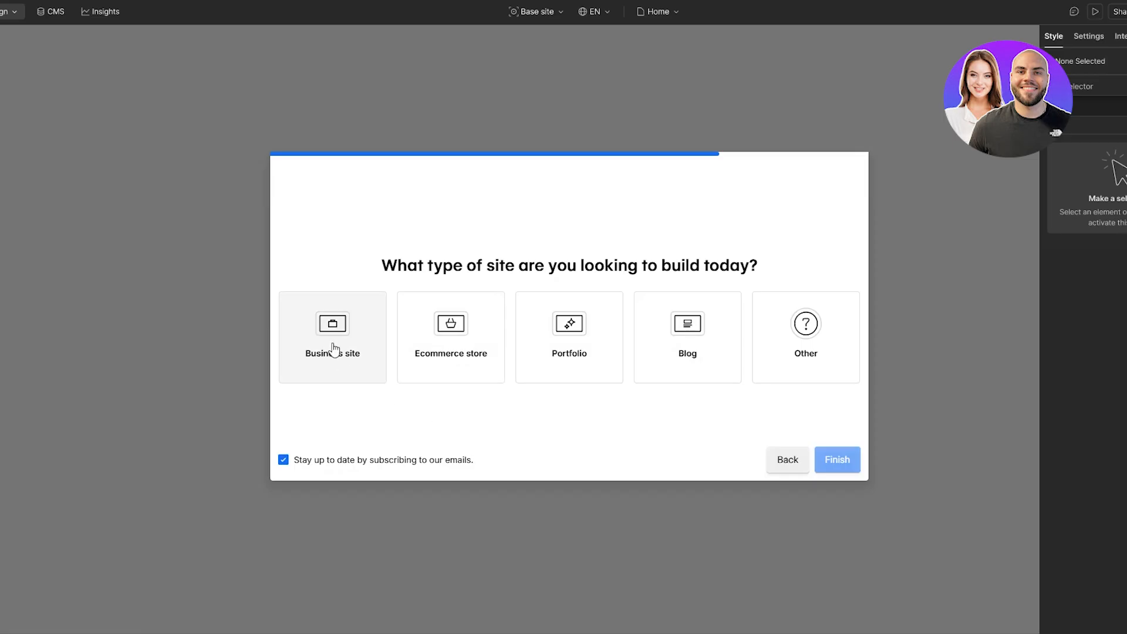
left_click(607, 352)
left_click(851, 461)
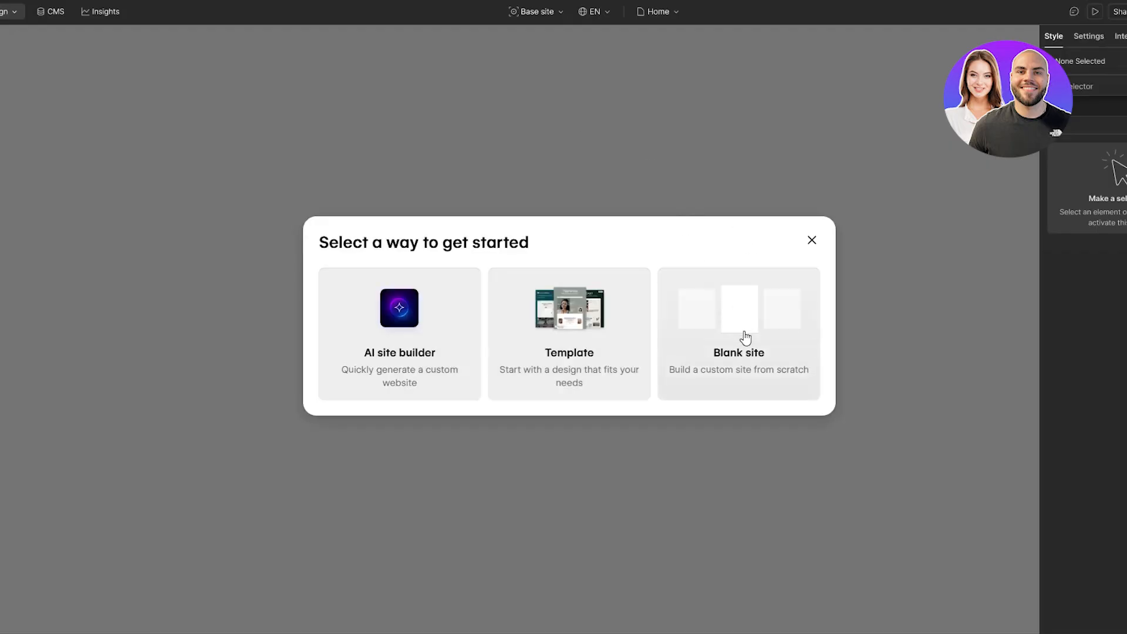
- Create a blank site with the suggested site name and dismiss the design mode hint
left_click(745, 338)
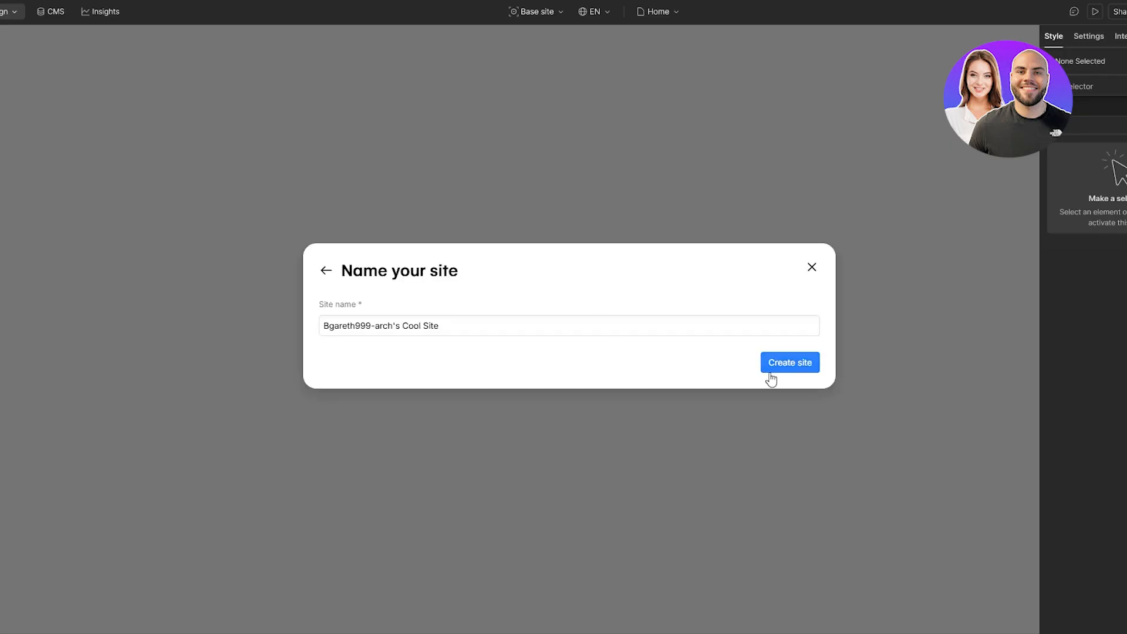
left_click(794, 366)
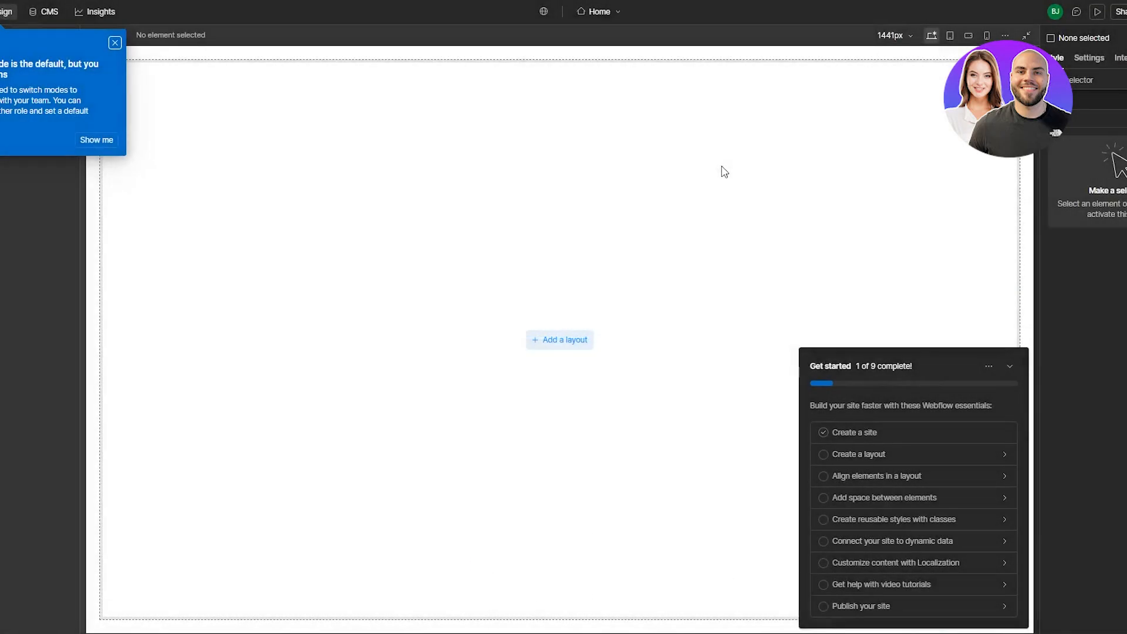
left_click(114, 44)
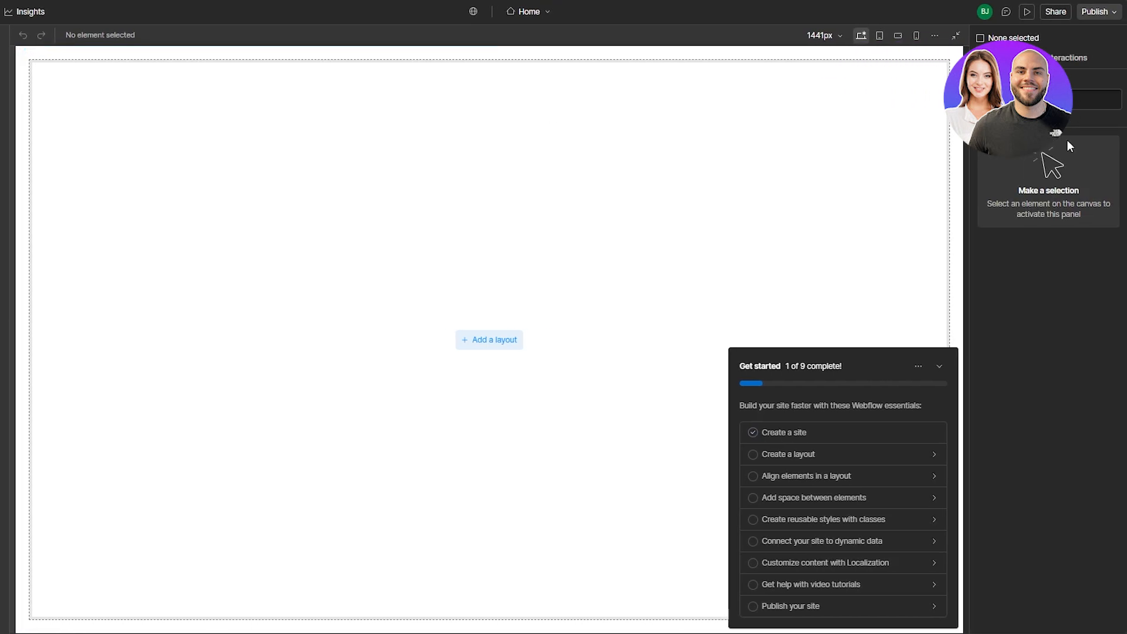
- Look at the element settings of the empty Home page and return to the style options
left_click(1021, 57)
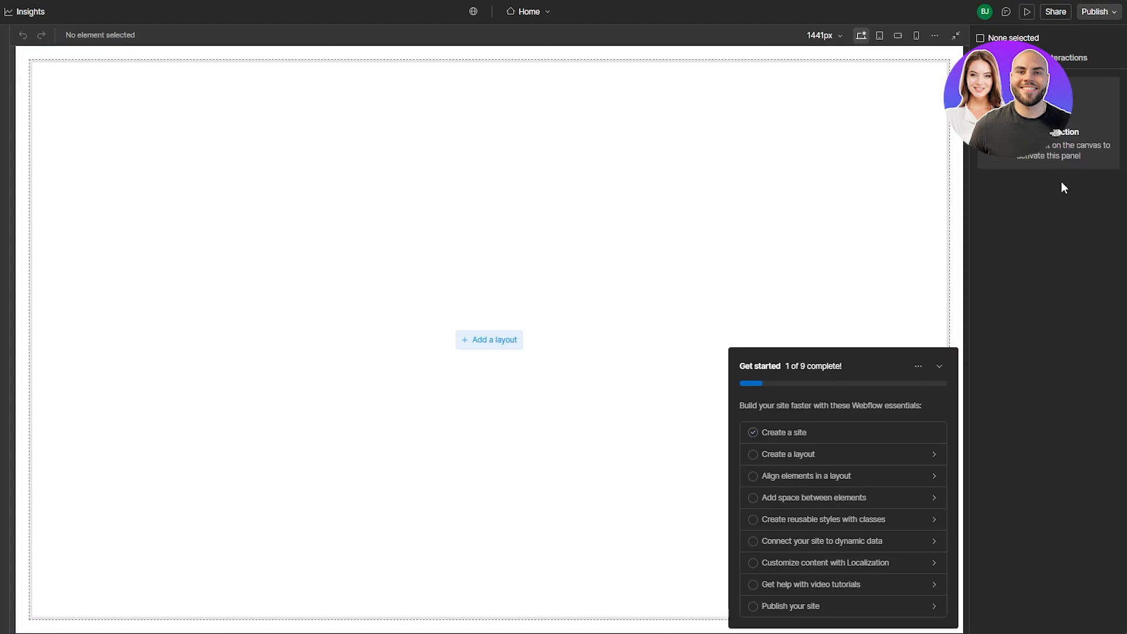
left_click(986, 57)
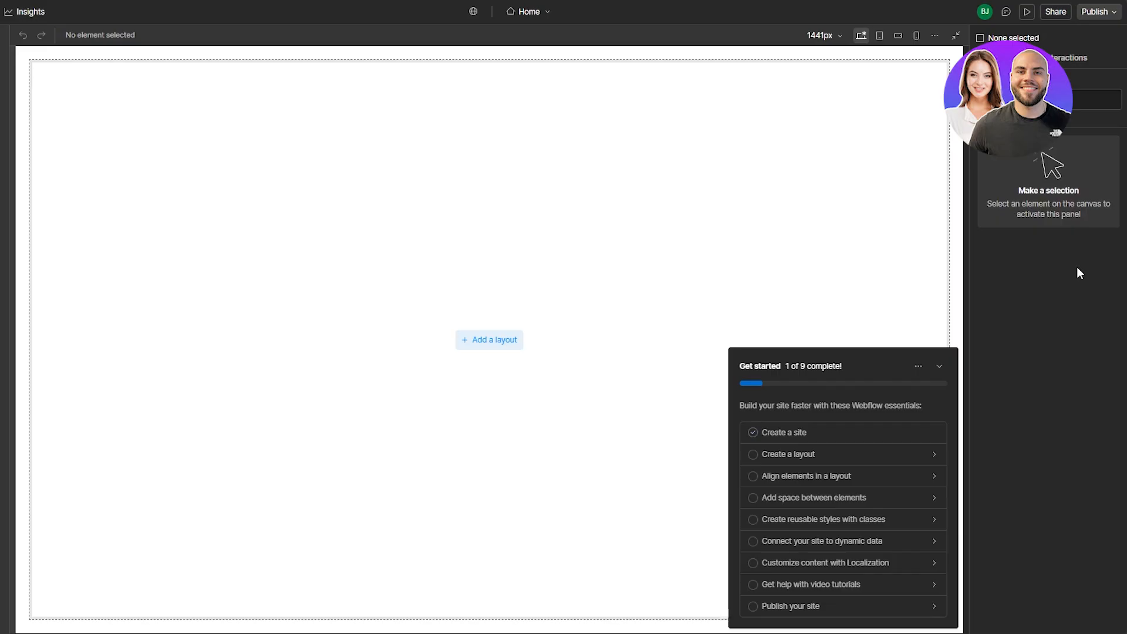
- Collapse the Get started checklist and add a Section element to the empty page body
left_click(940, 367)
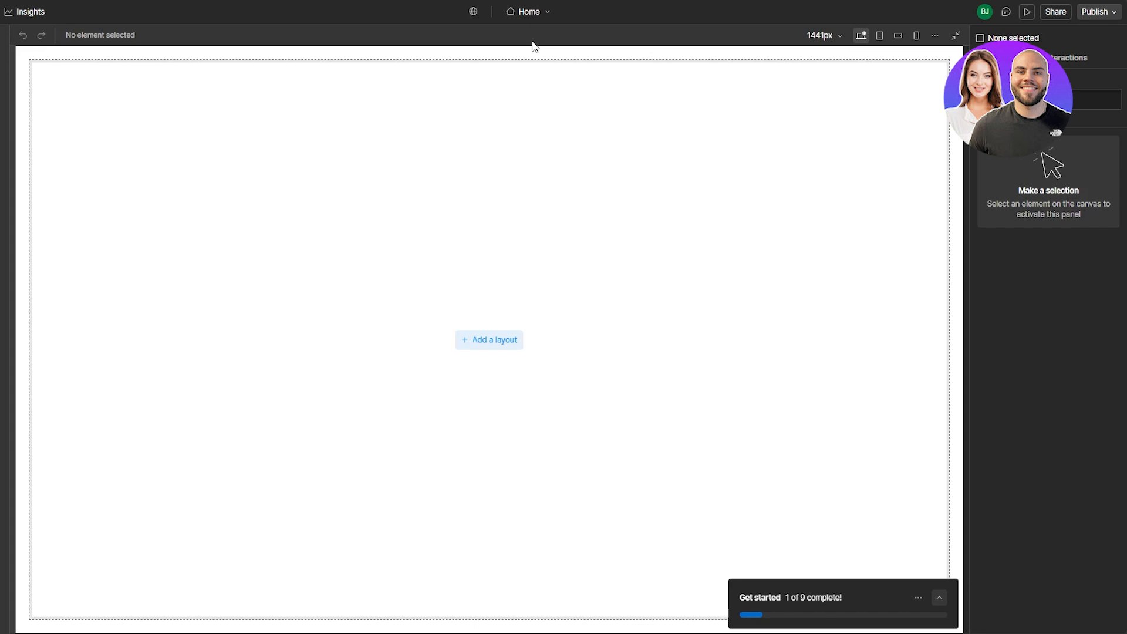
left_click(417, 149)
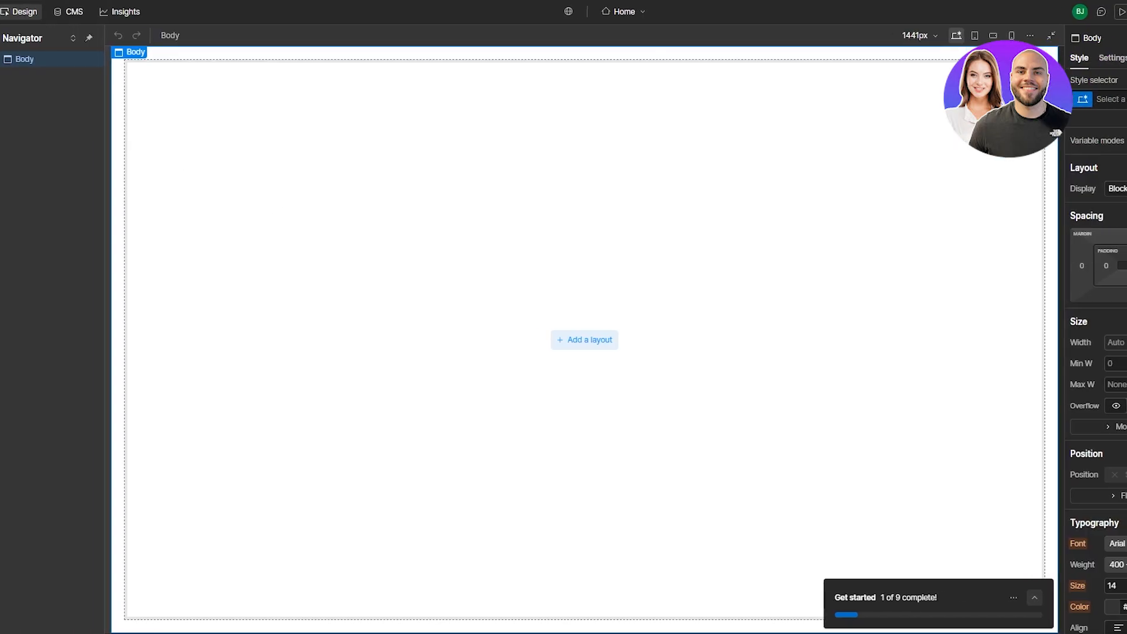
left_click(18, 40)
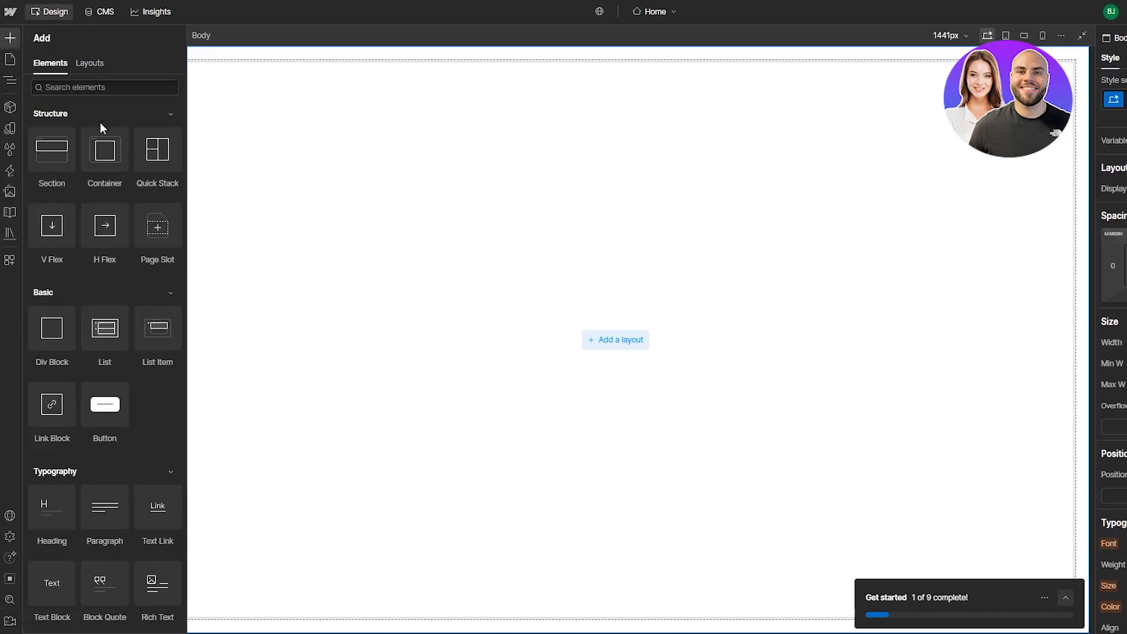
left_click_drag(45, 157, 578, 77)
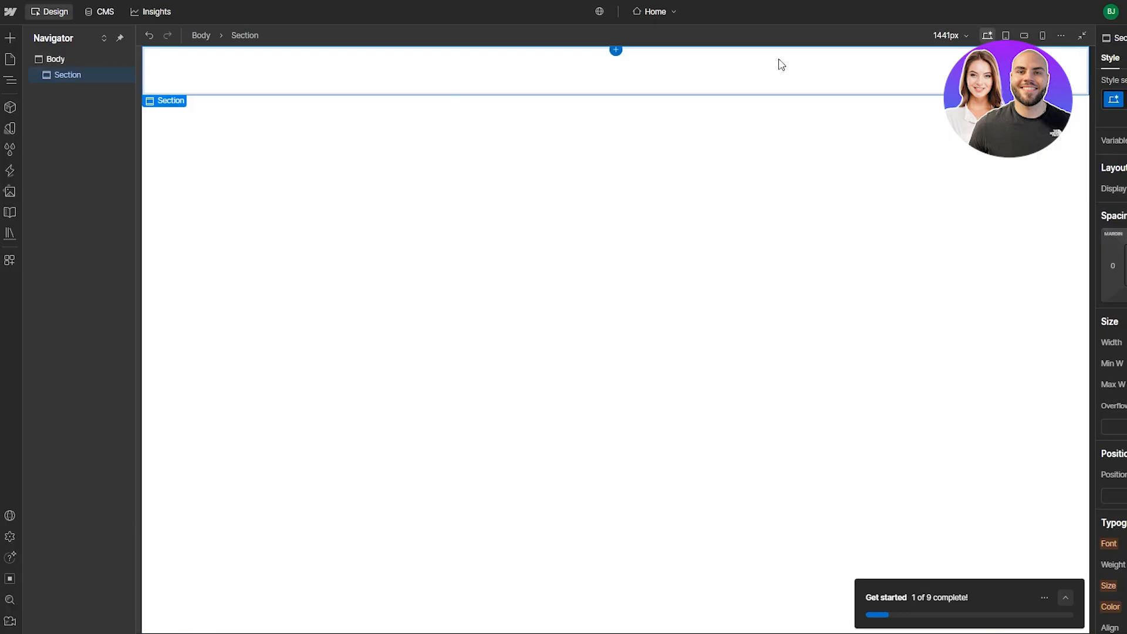
- Add a Heading element inside the new section
left_click(10, 38)
scroll(82, 264, "down", 1)
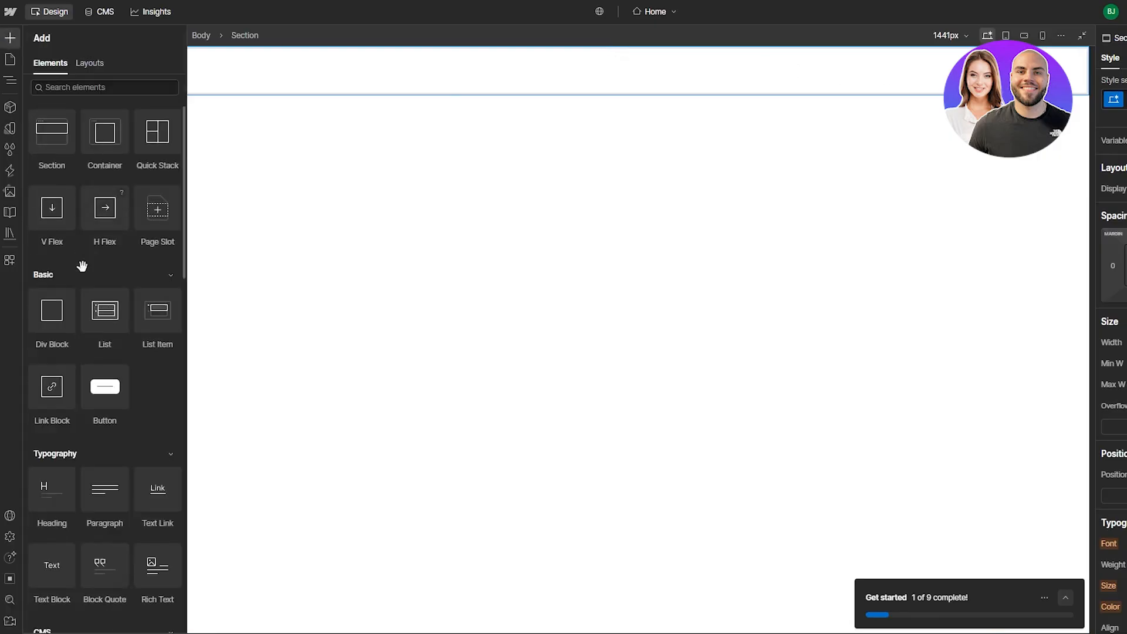
scroll(82, 266, "down", 3)
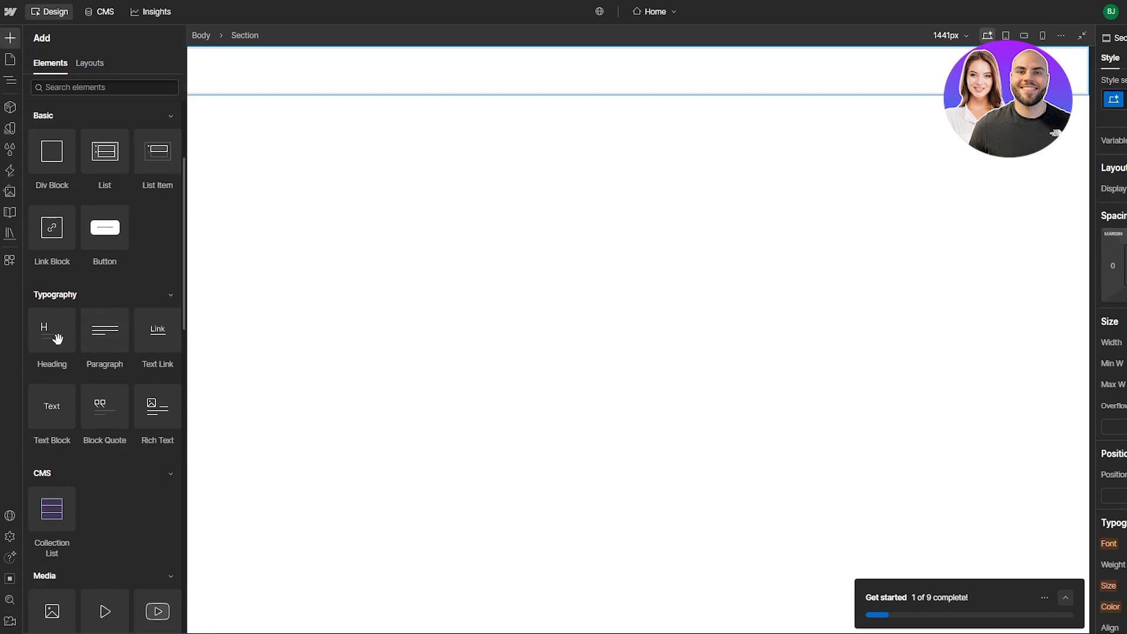
left_click_drag(50, 333, 609, 62)
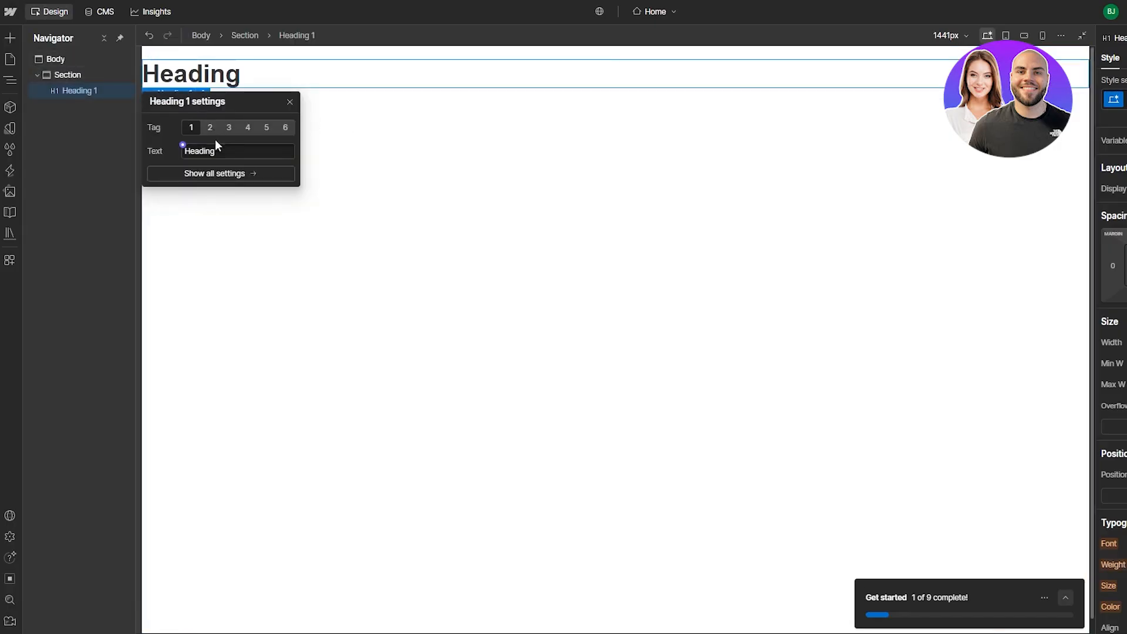
- Replace the heading's placeholder text with the portfolio owner's first name followed by "'s Portfolio"
double_click(233, 77)
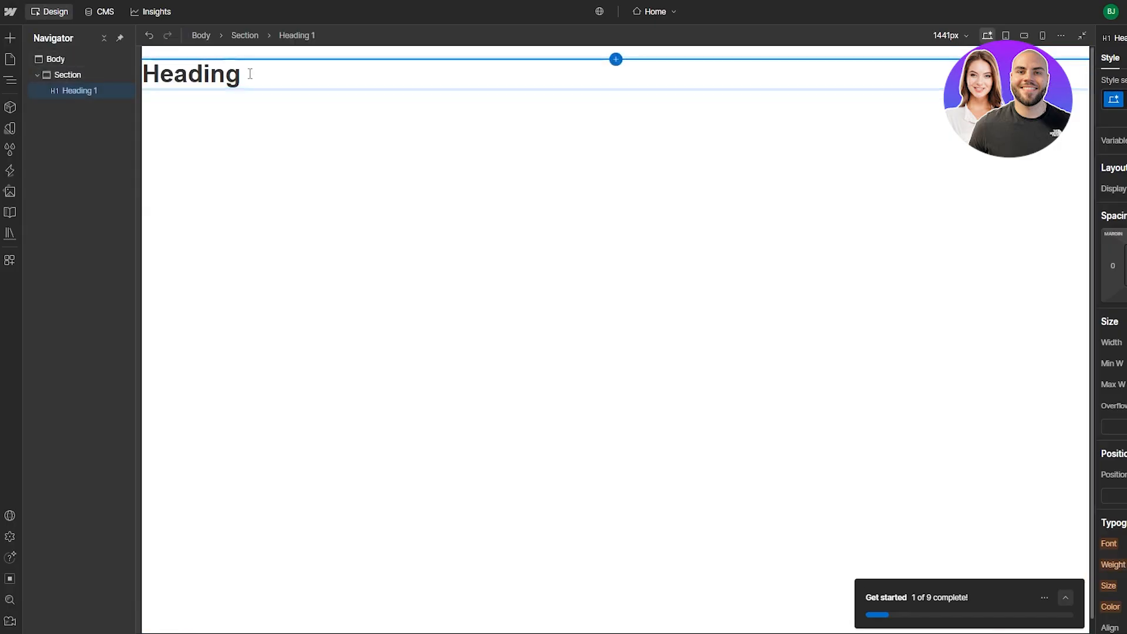
left_click_drag(248, 73, 131, 79)
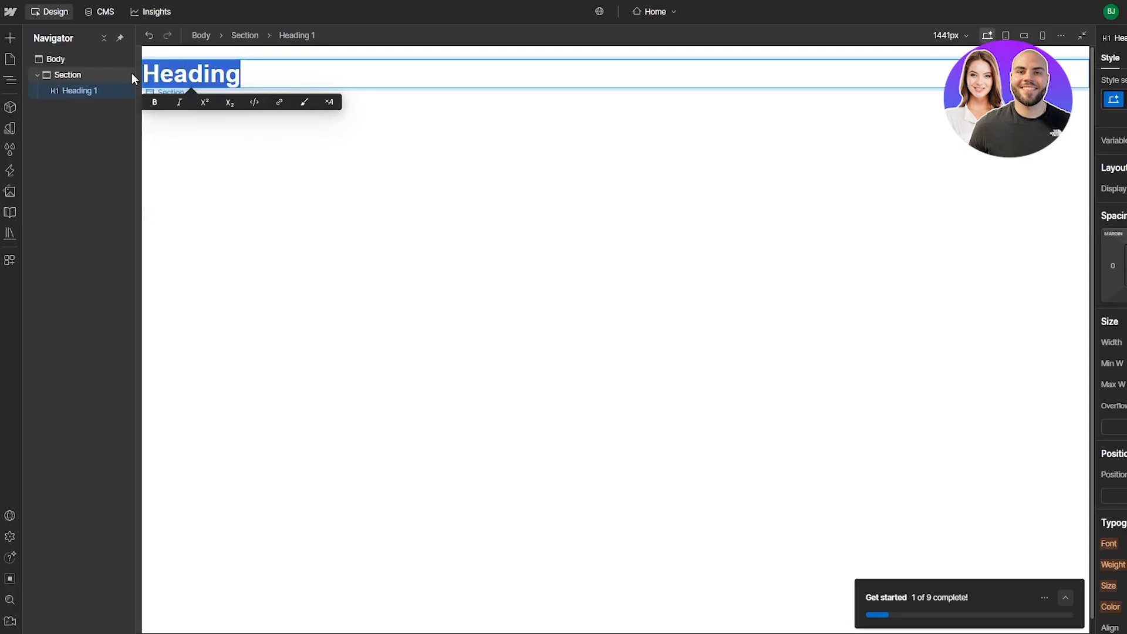
type("John")
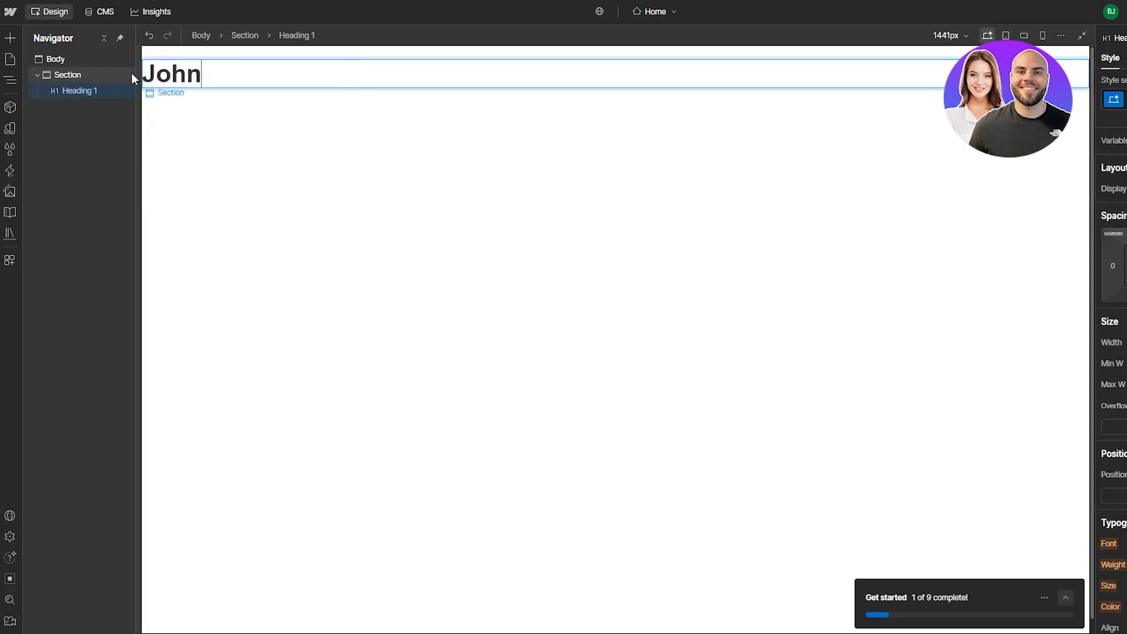
type("'s Portfolio")
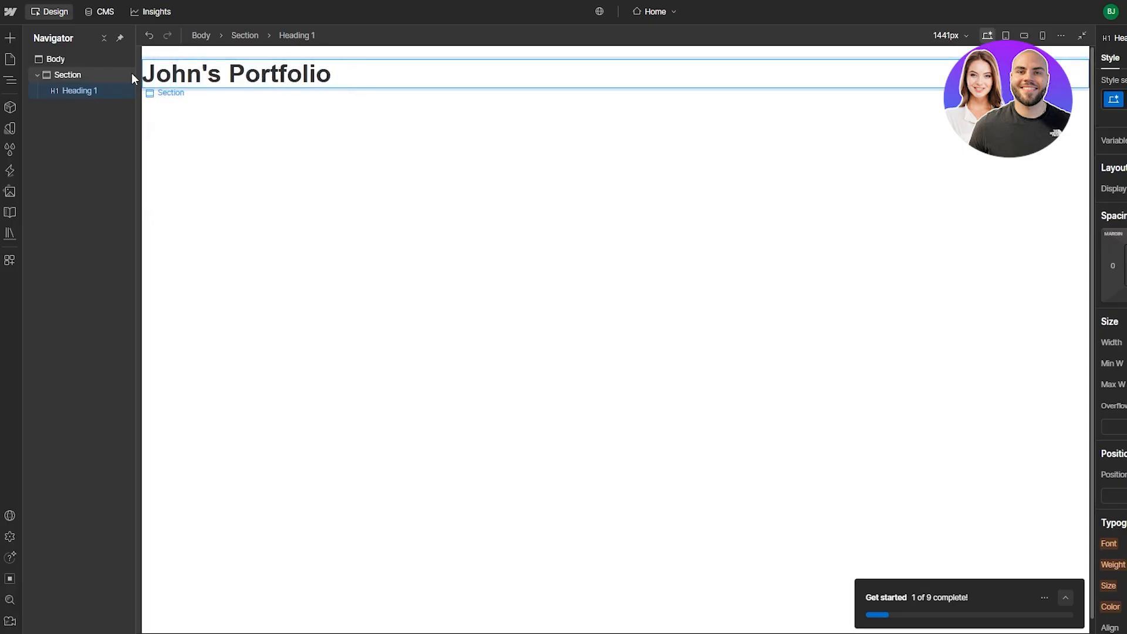
key("Escape")
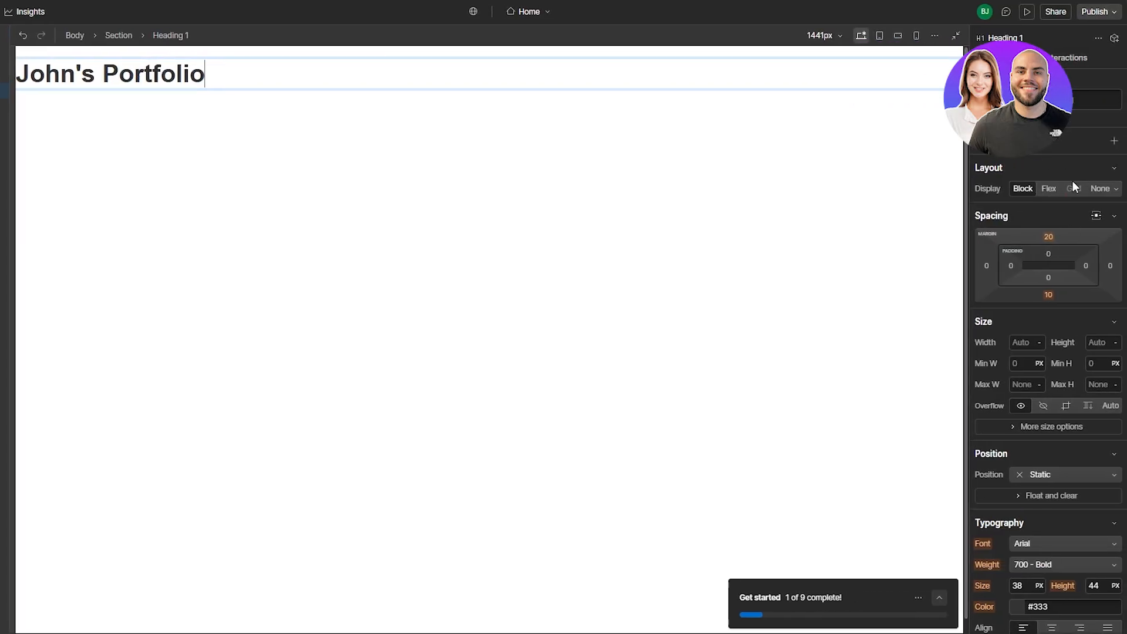
- Center-align the portfolio heading and set its font weight to 700 - Bold
scroll(1057, 431, "down", 5)
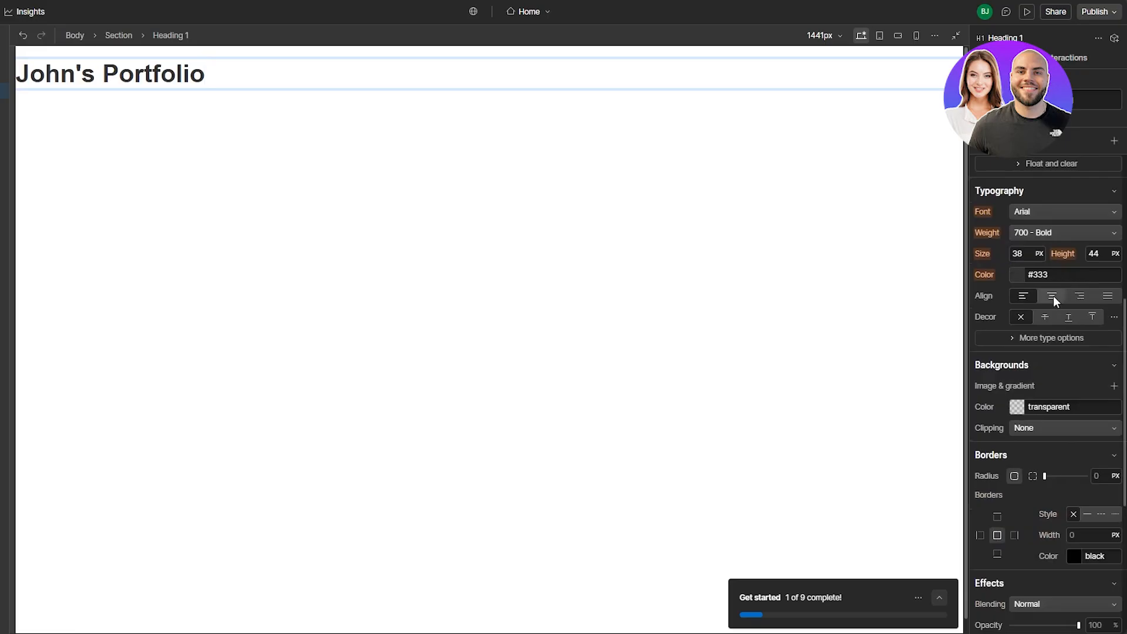
left_click(1052, 296)
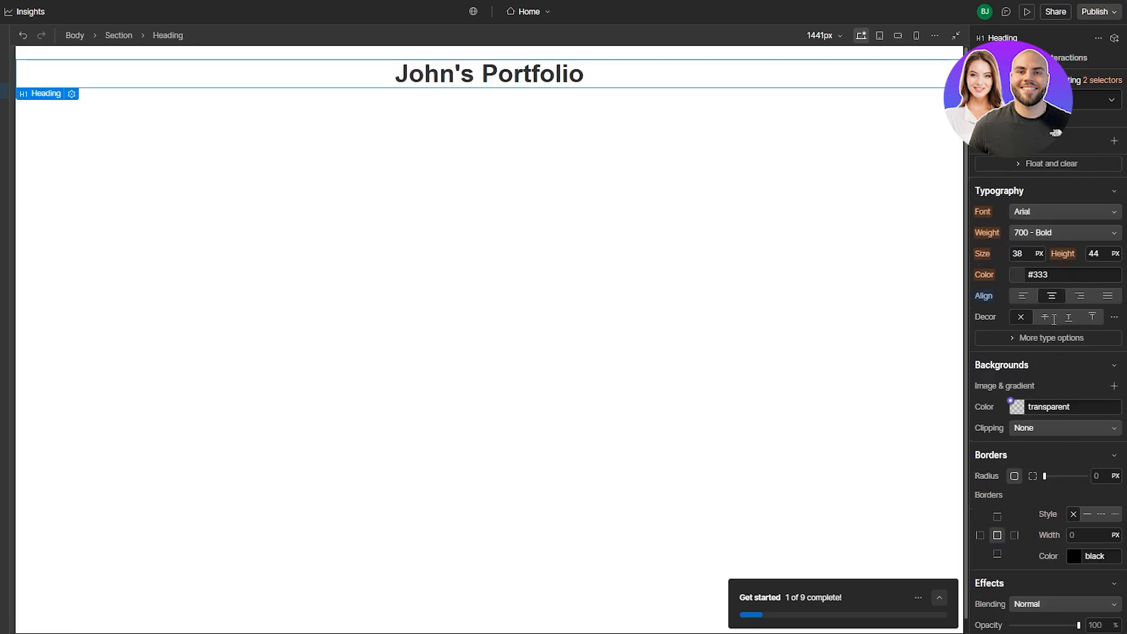
left_click(1106, 234)
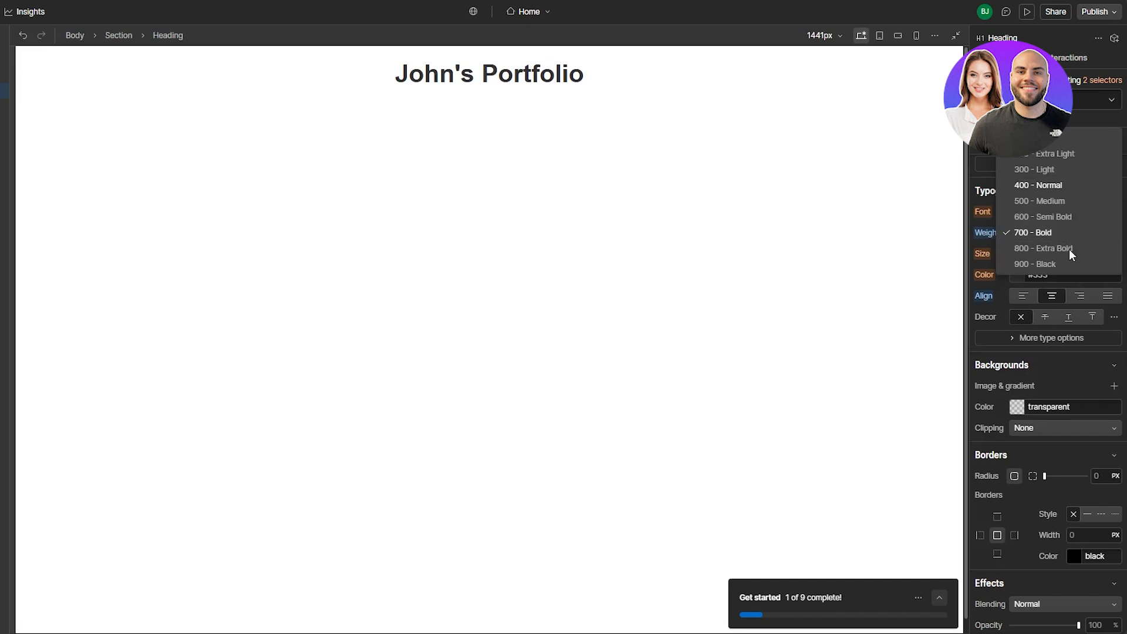
left_click(1037, 232)
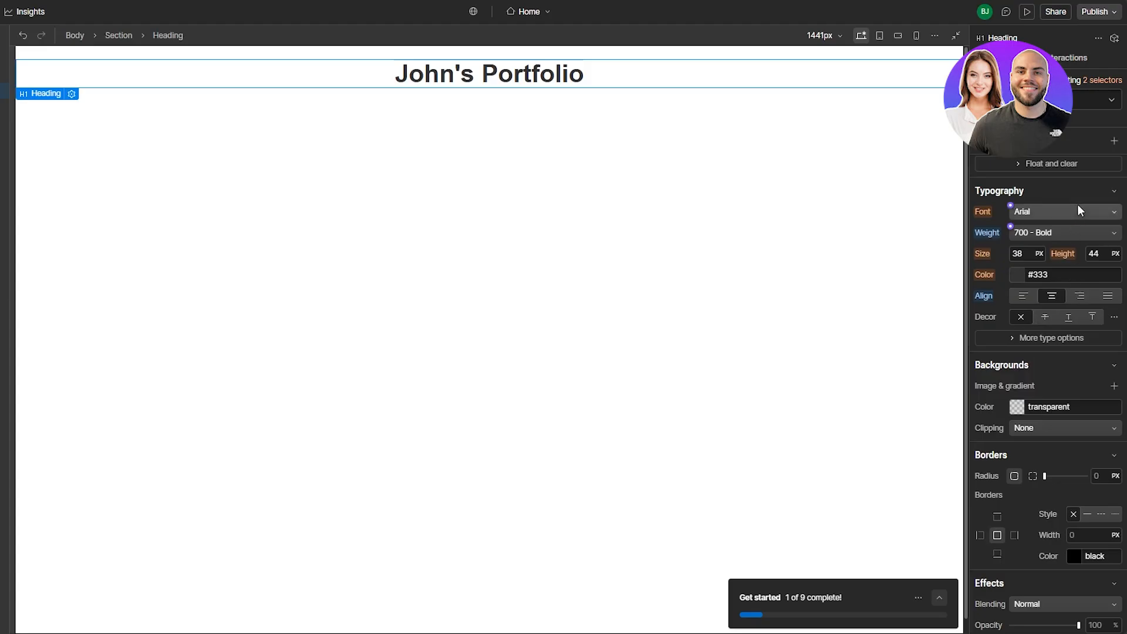
- Set the Body element's background color to pure red, #ff0000
scroll(1072, 288, "down", 3)
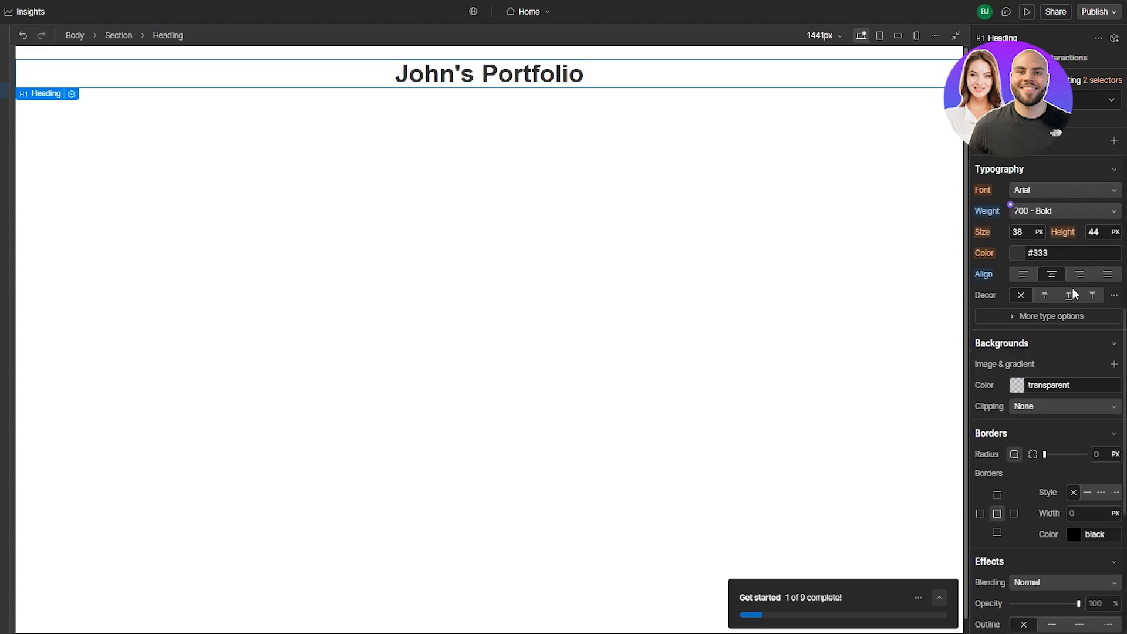
left_click(55, 156)
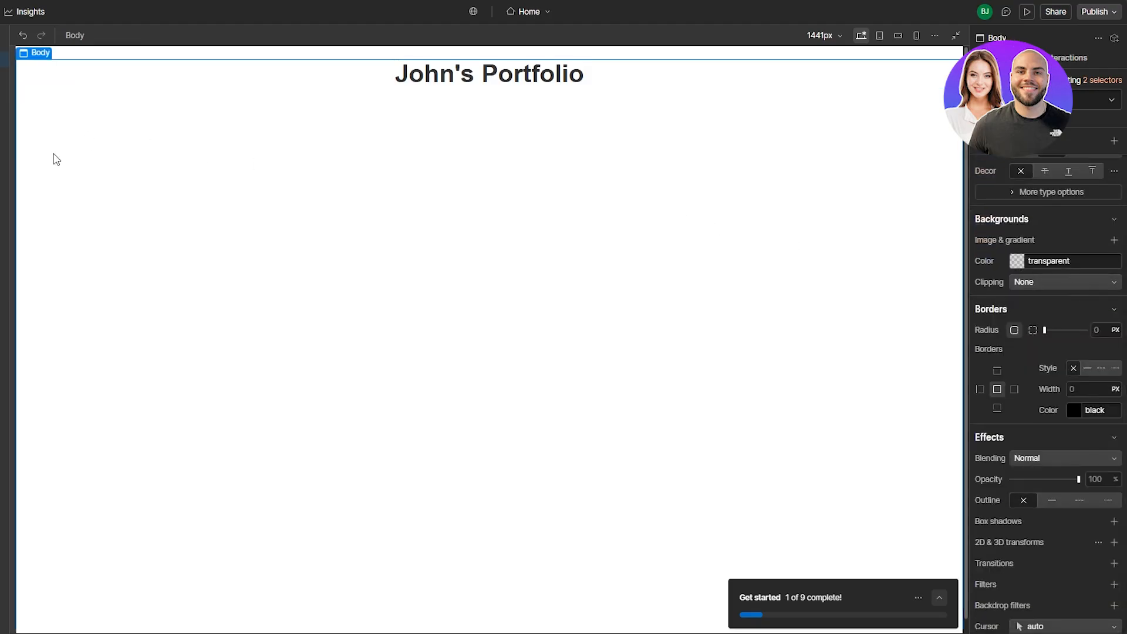
left_click(1067, 258)
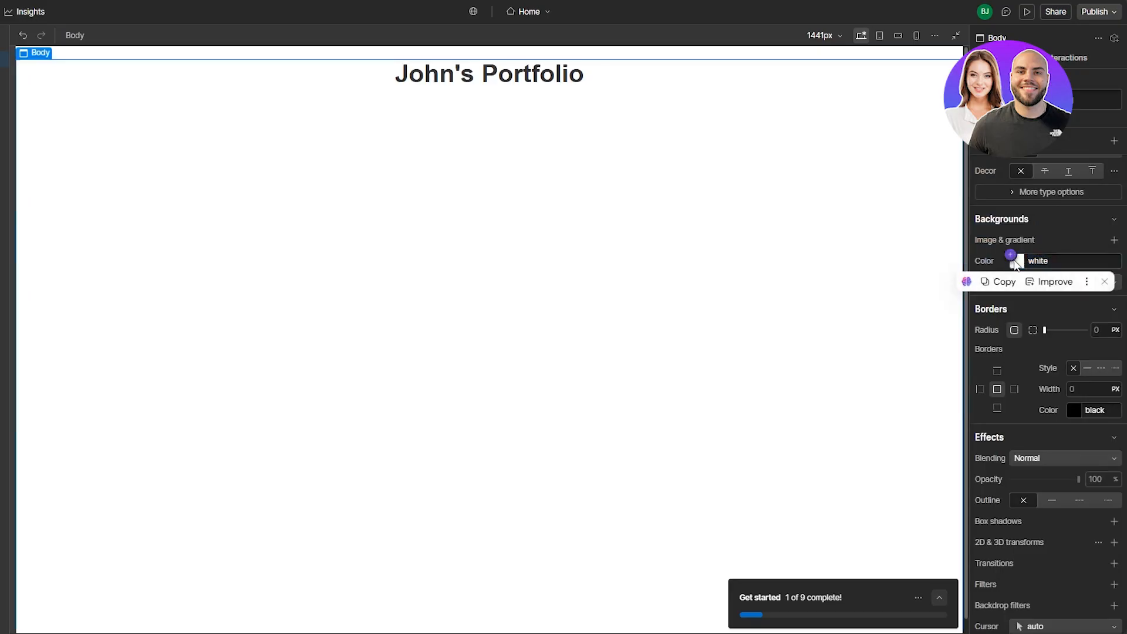
left_click(1020, 262)
left_click(1019, 262)
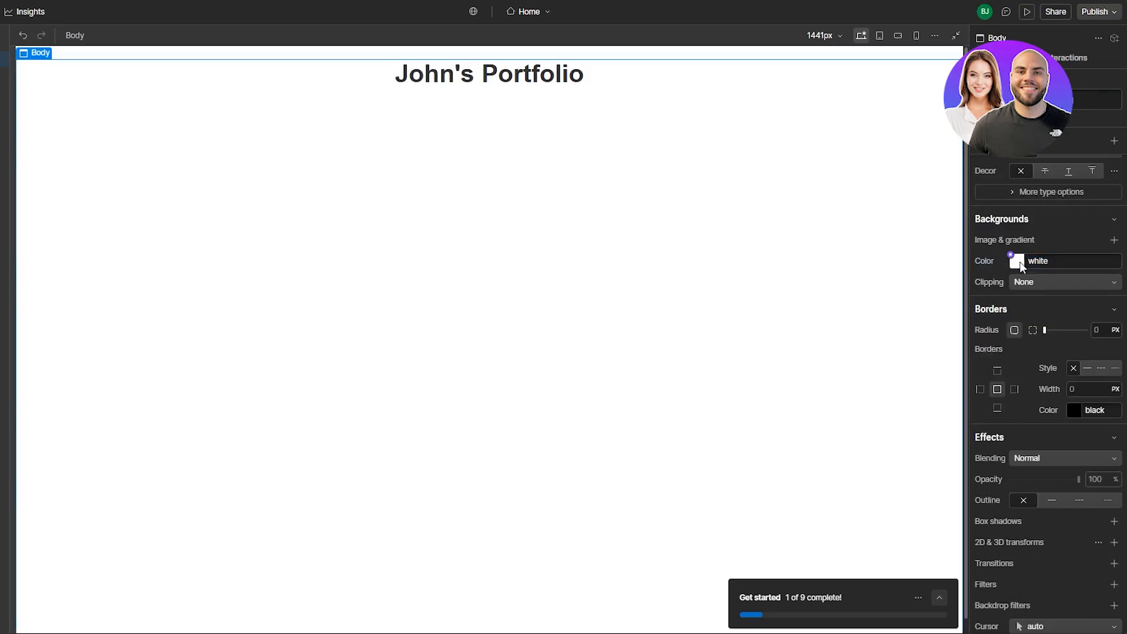
left_click(1019, 262)
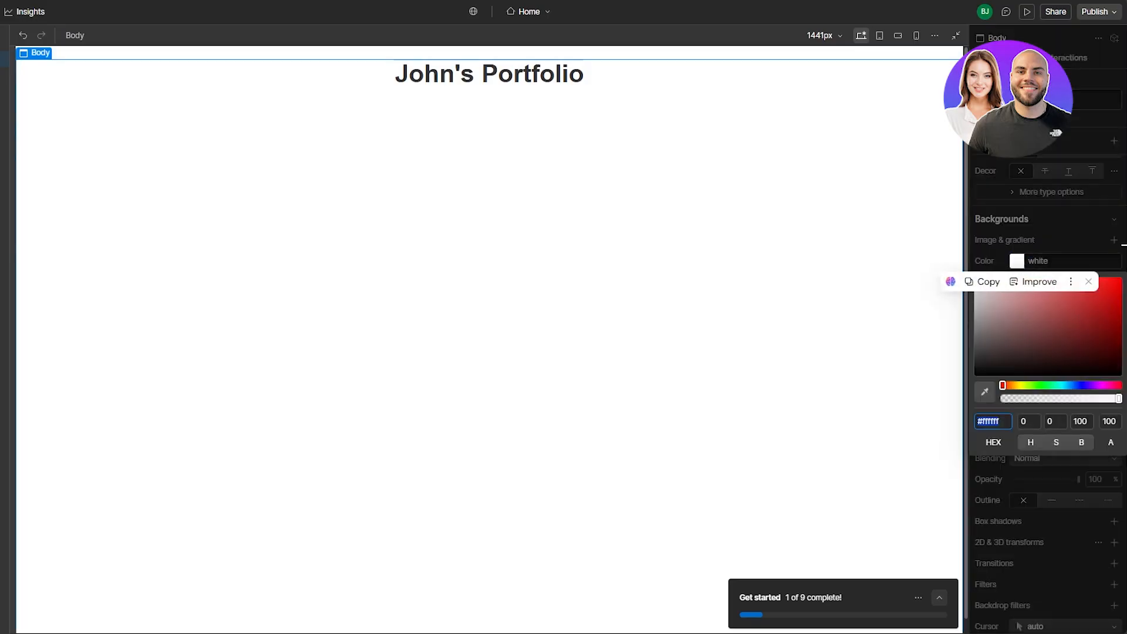
left_click_drag(1109, 302, 1122, 278)
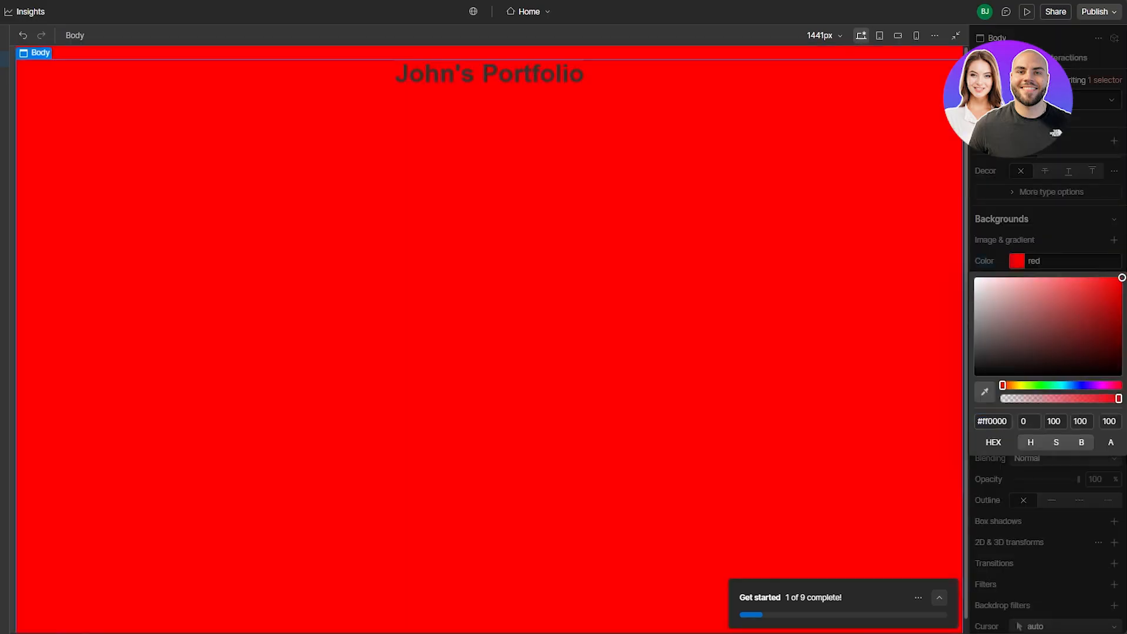
left_click(1076, 245)
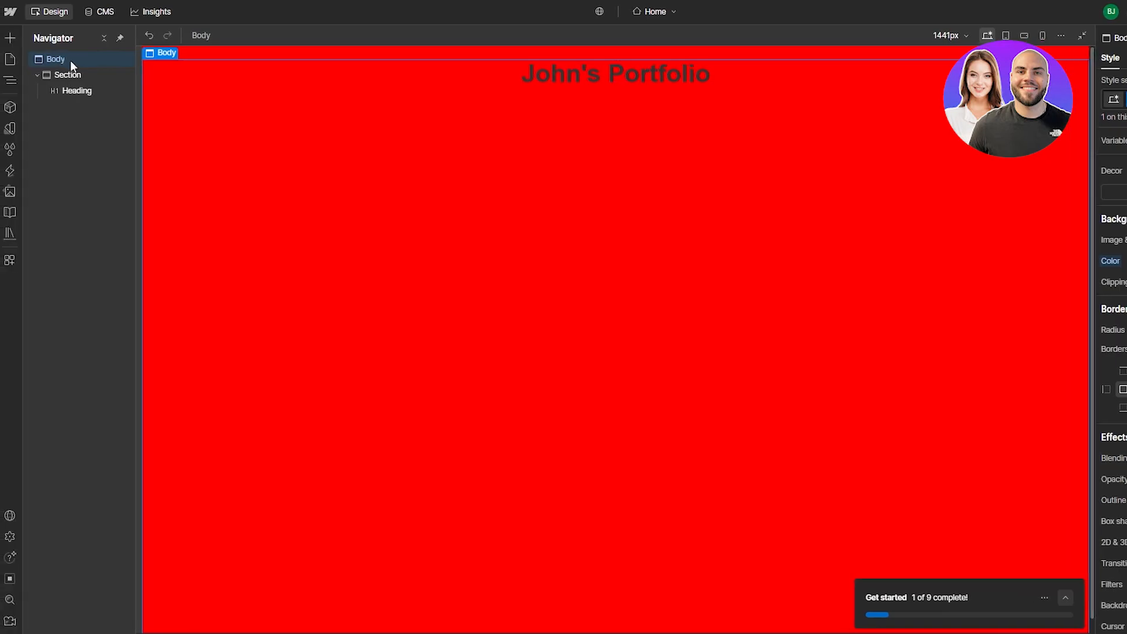
right_click(56, 56)
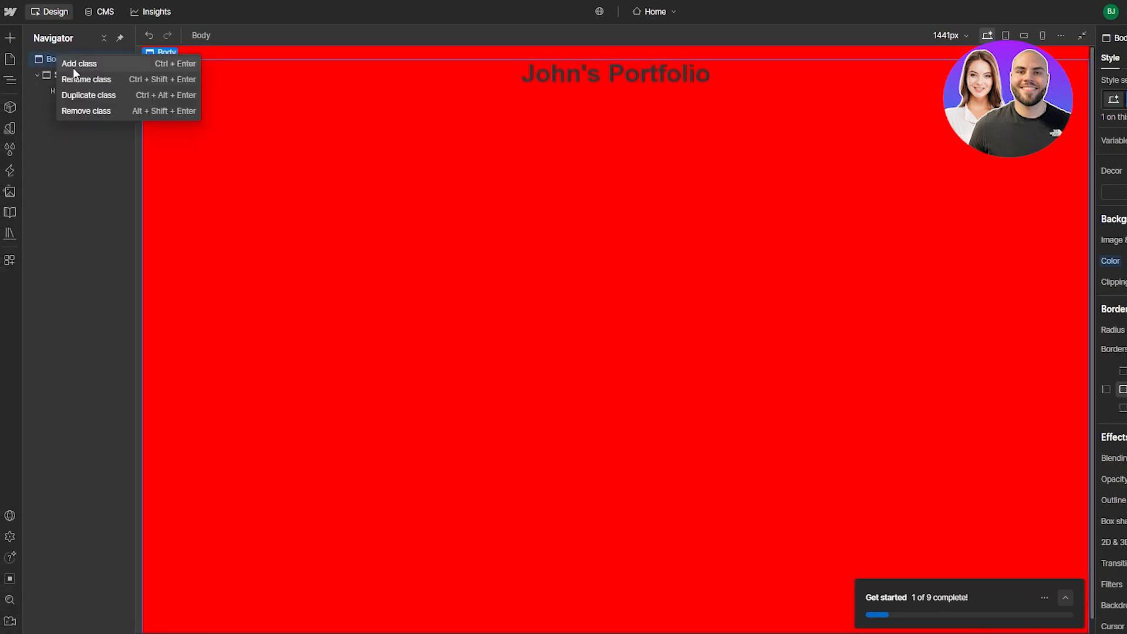
left_click(77, 223)
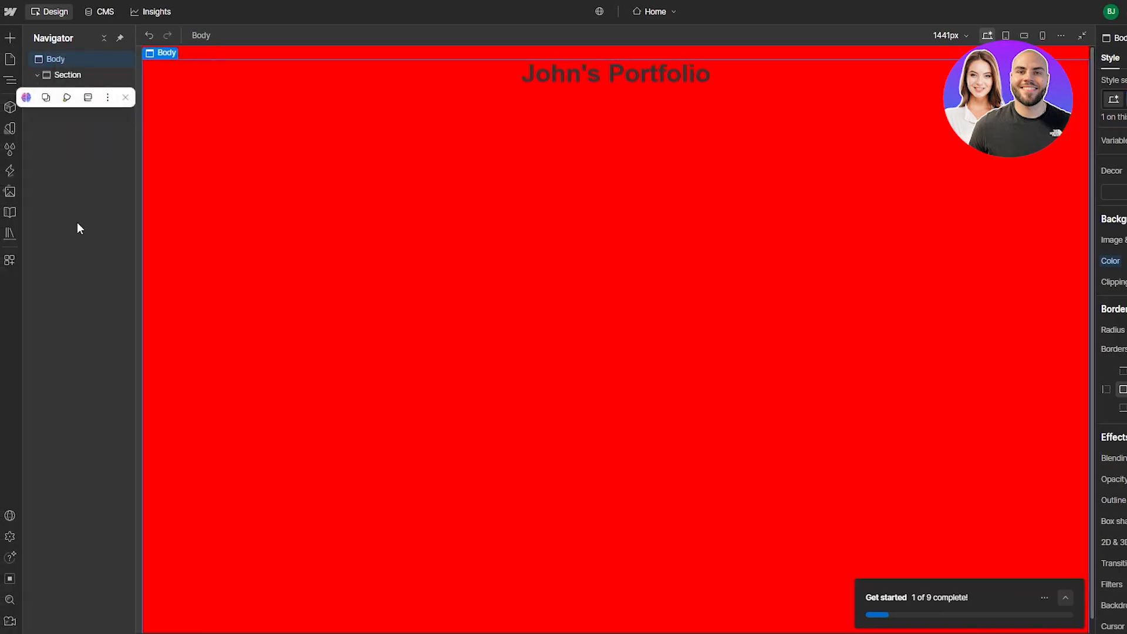
right_click(63, 74)
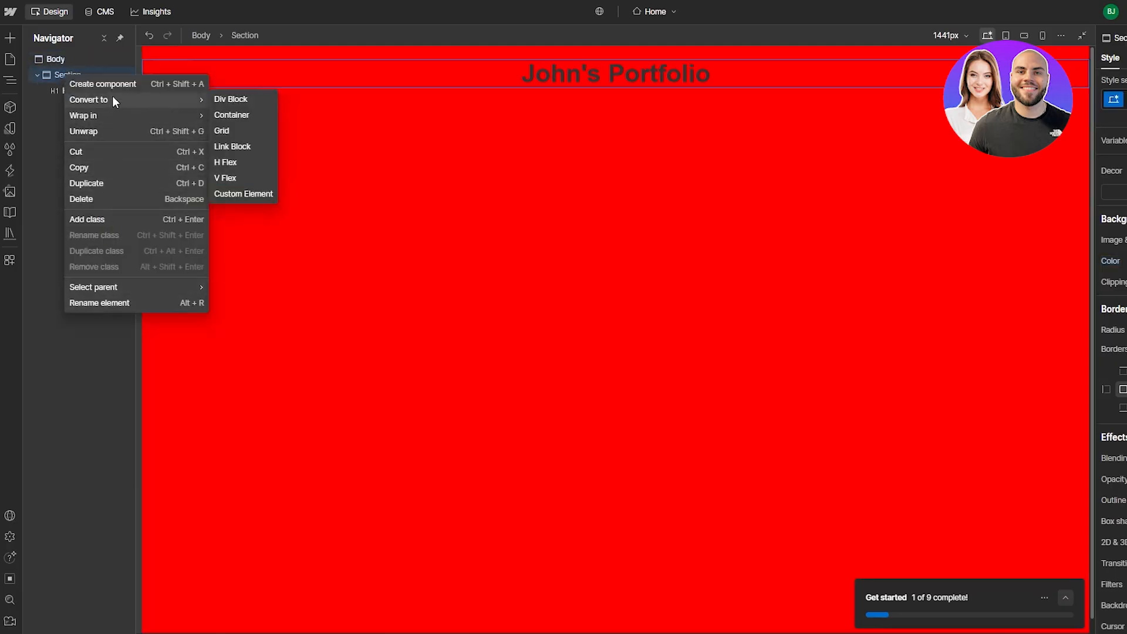
right_click(61, 61)
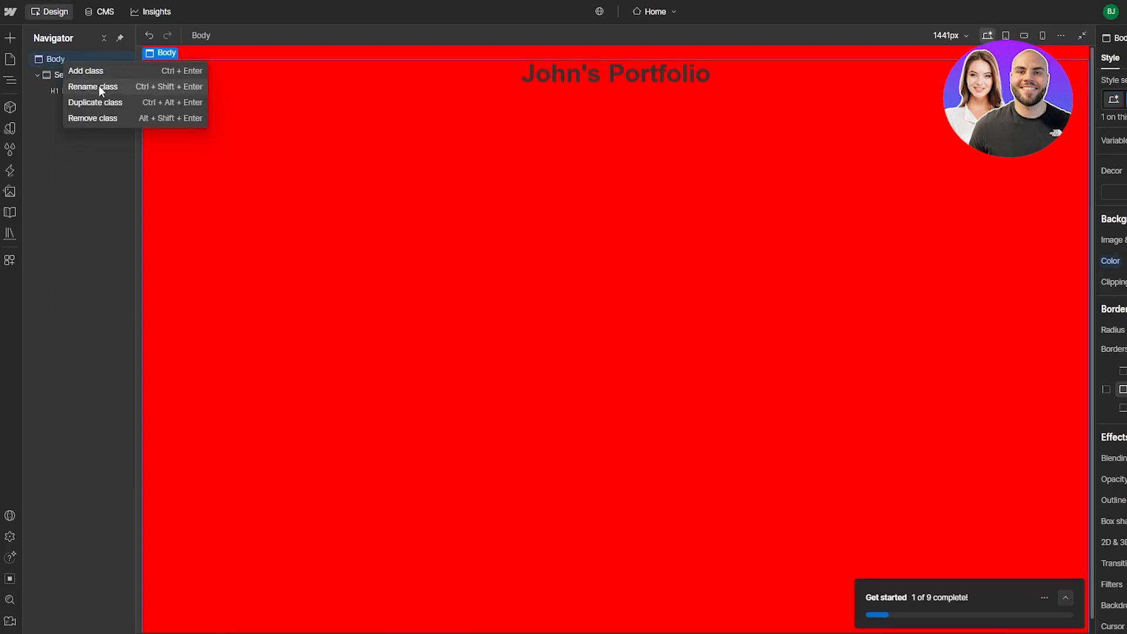
left_click(99, 85)
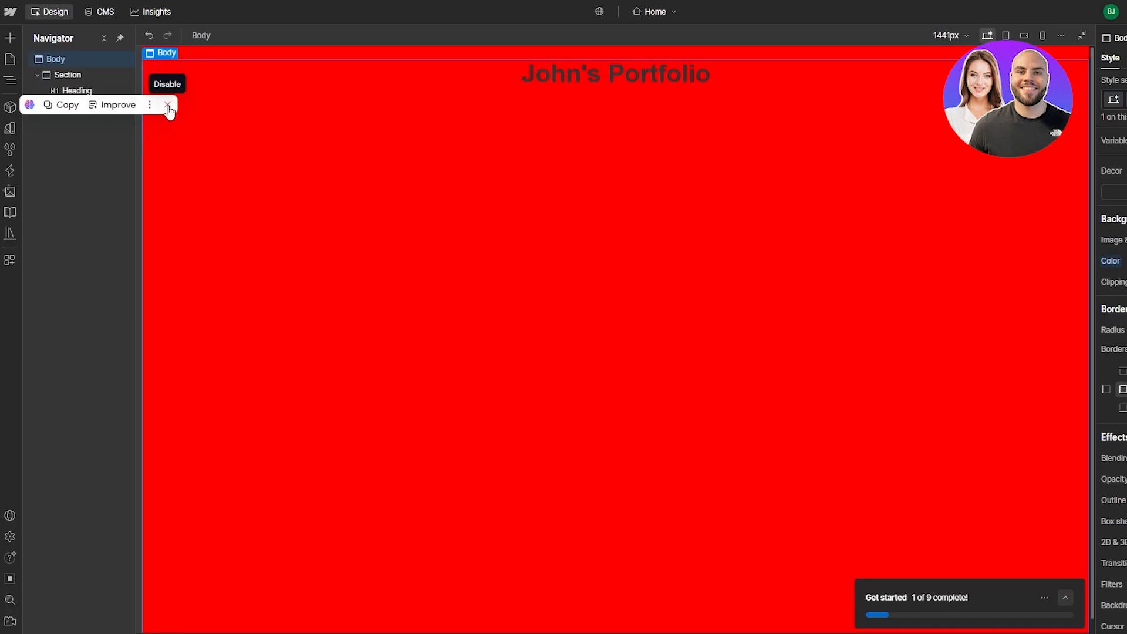
- Disable the floating Copy and Improve text assistant on this site
left_click(168, 105)
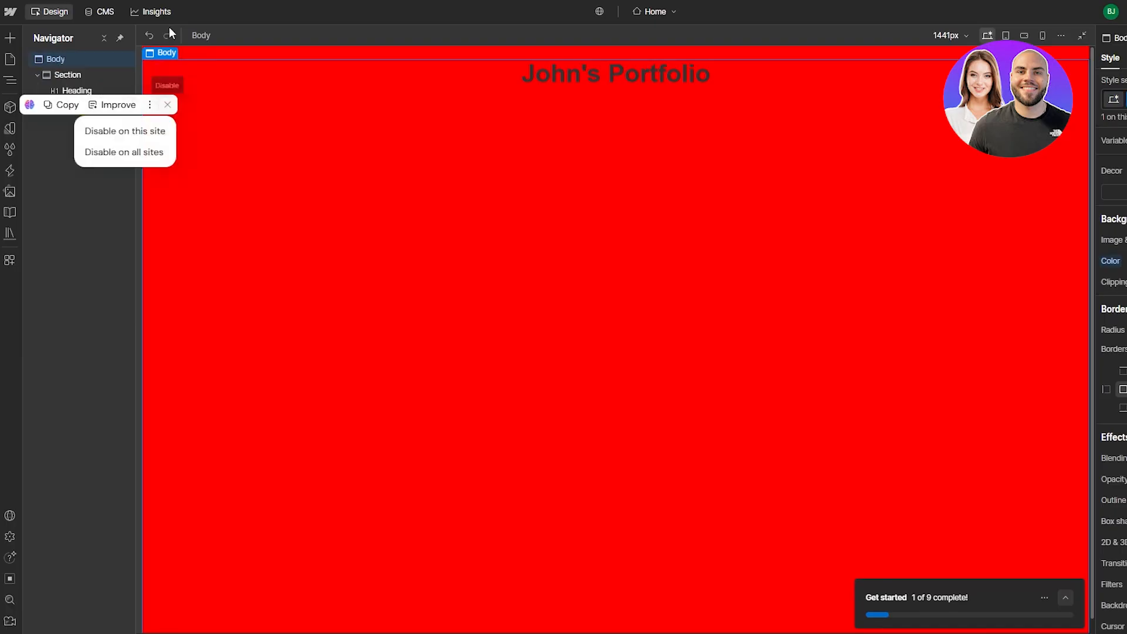
left_click(133, 139)
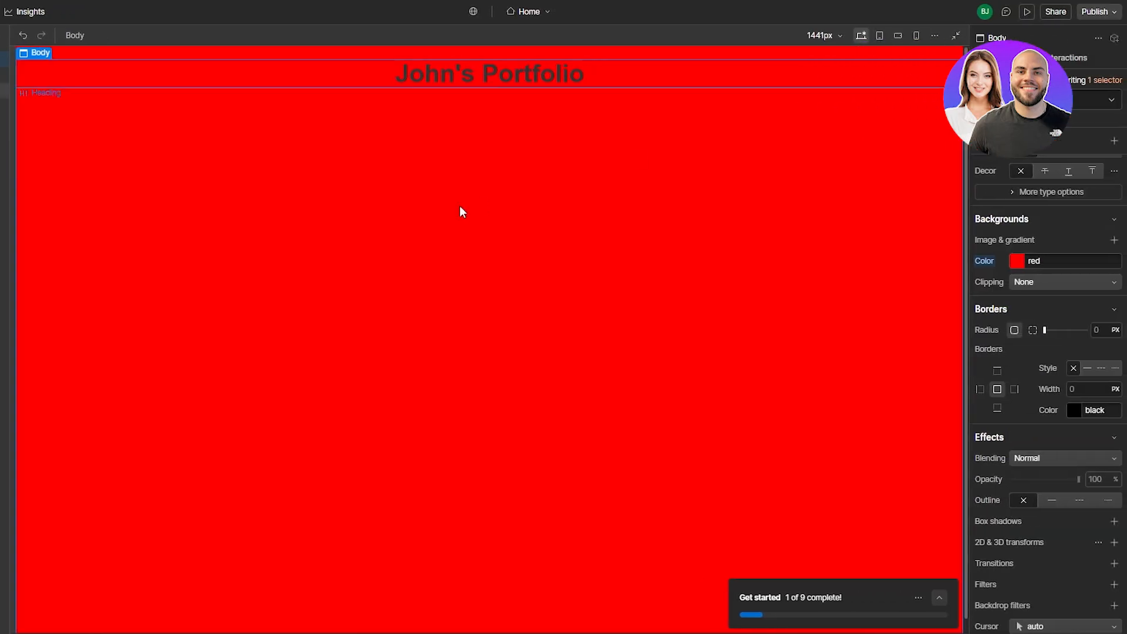
- Add a Container below the heading section and place an Image element inside it
left_click(9, 39)
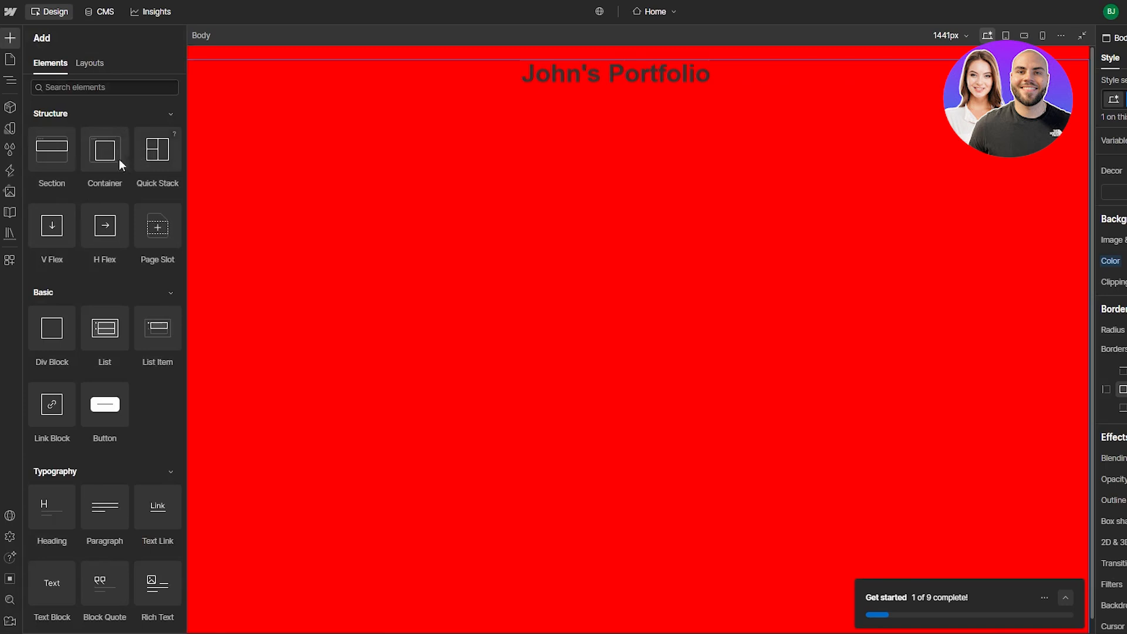
left_click_drag(534, 220, 388, 216)
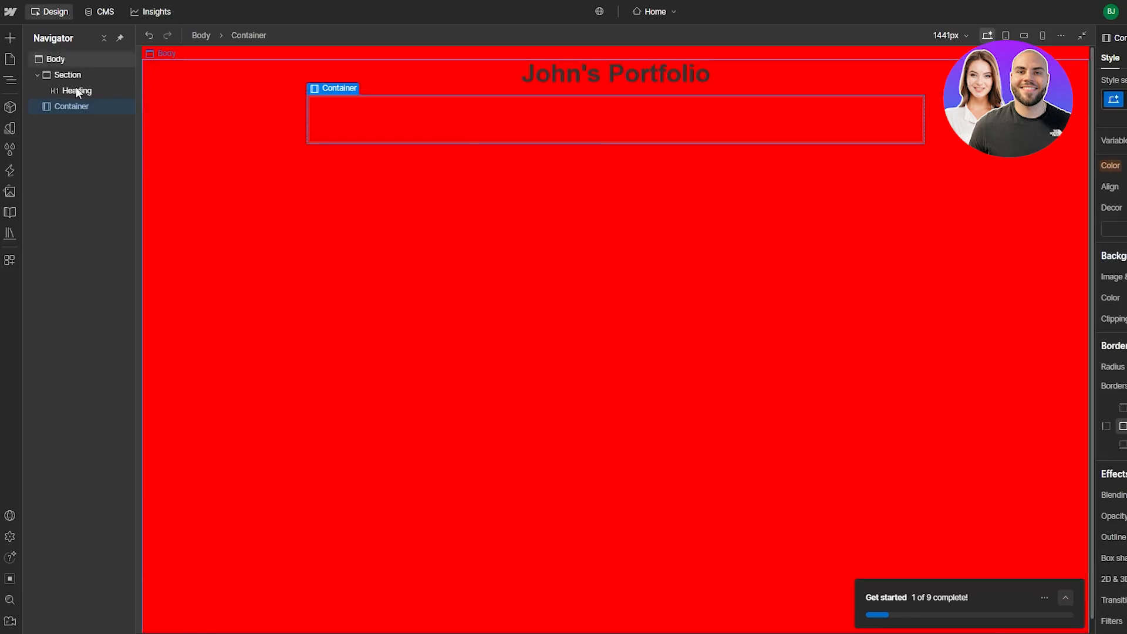
left_click(10, 38)
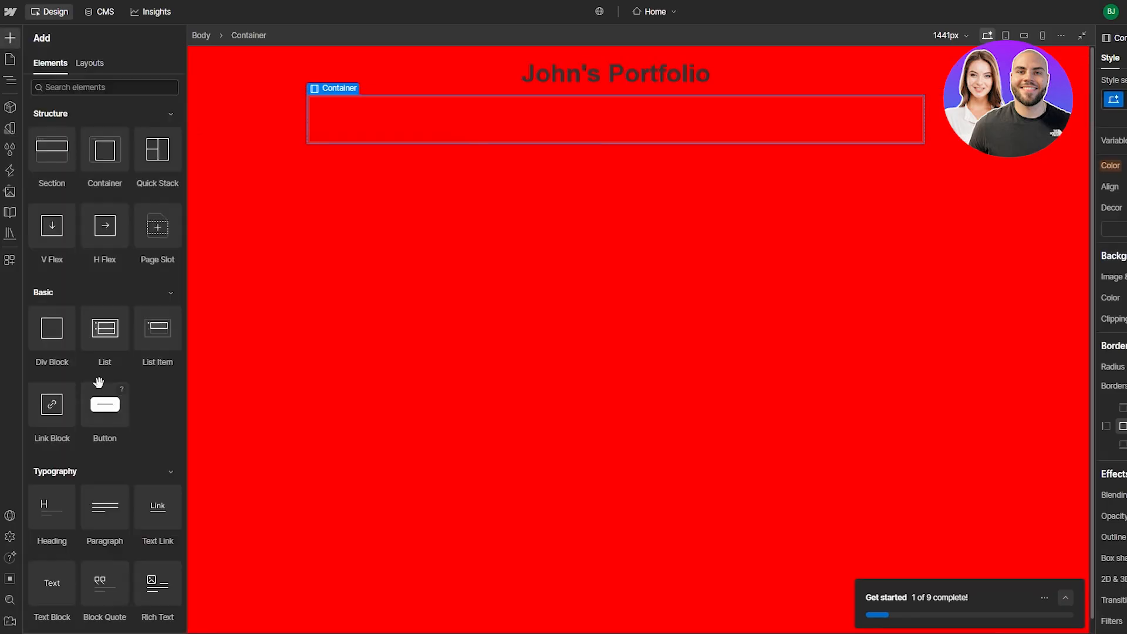
scroll(106, 335, "down", 8)
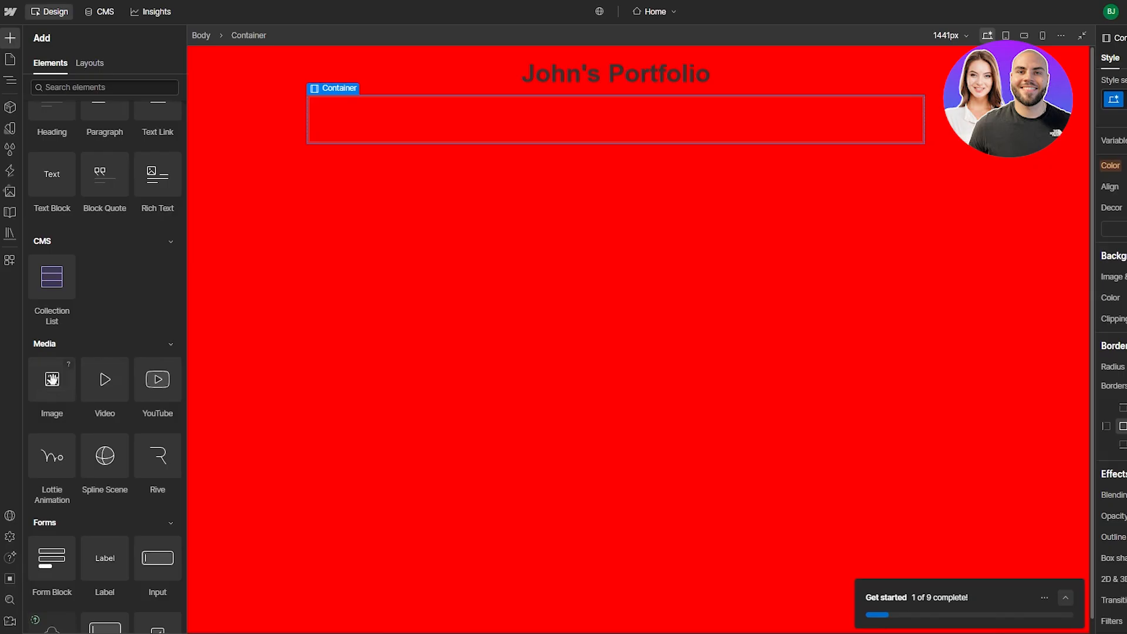
left_click_drag(51, 380, 577, 113)
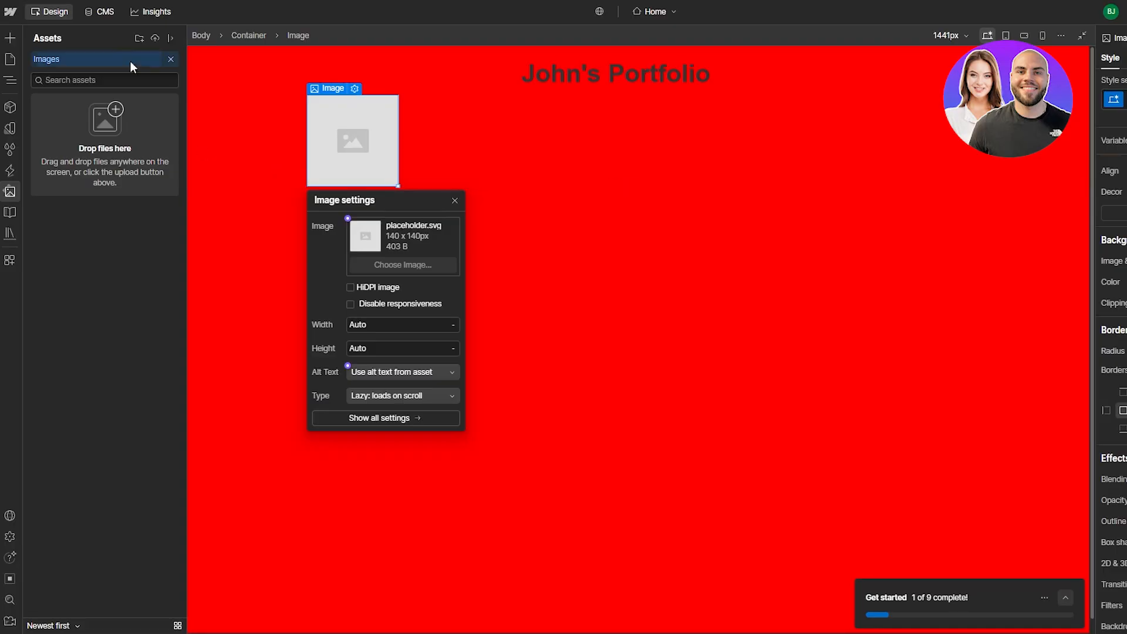
- Upload the Gemini-generated PNG image from the Downloads folder to the site's assets
left_click(154, 39)
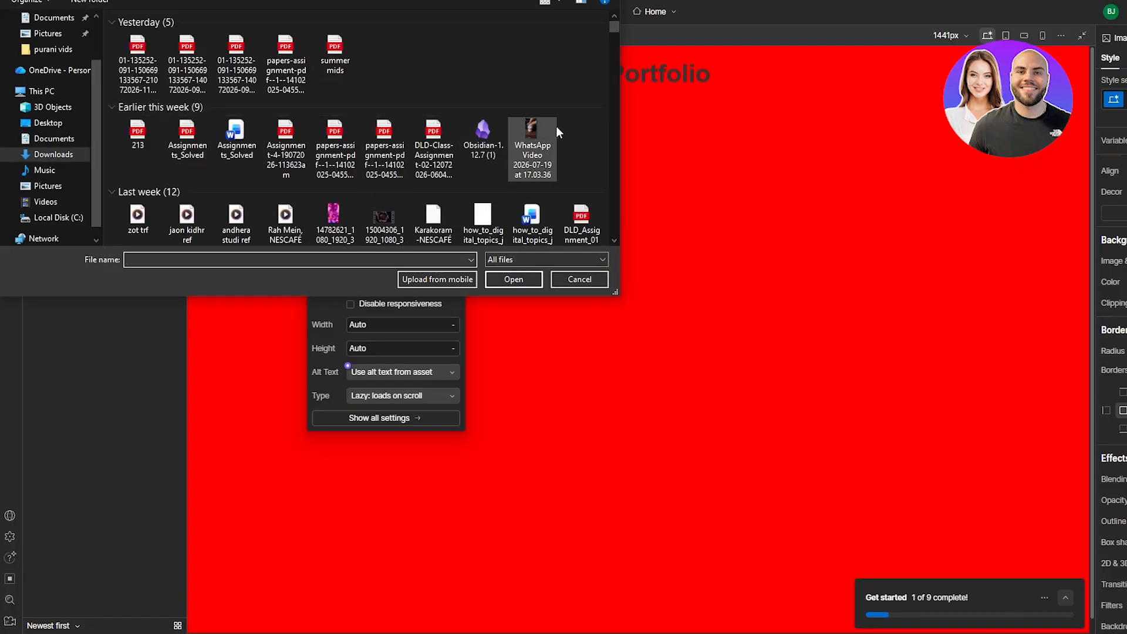
left_click_drag(613, 31, 613, 76)
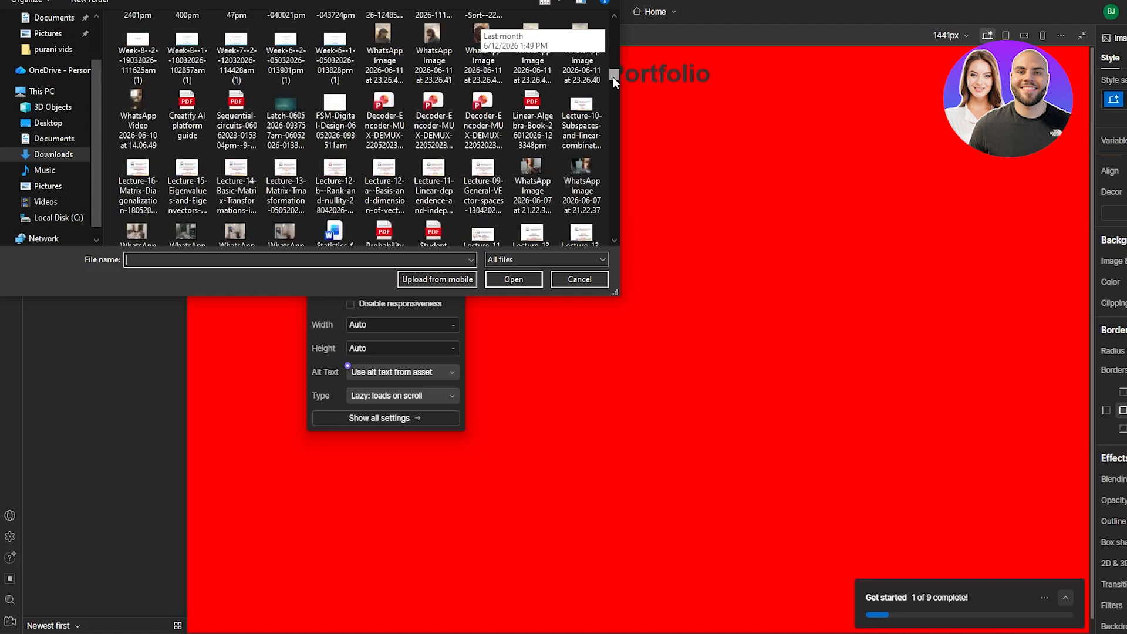
left_click_drag(613, 77, 612, 88)
double_click(385, 173)
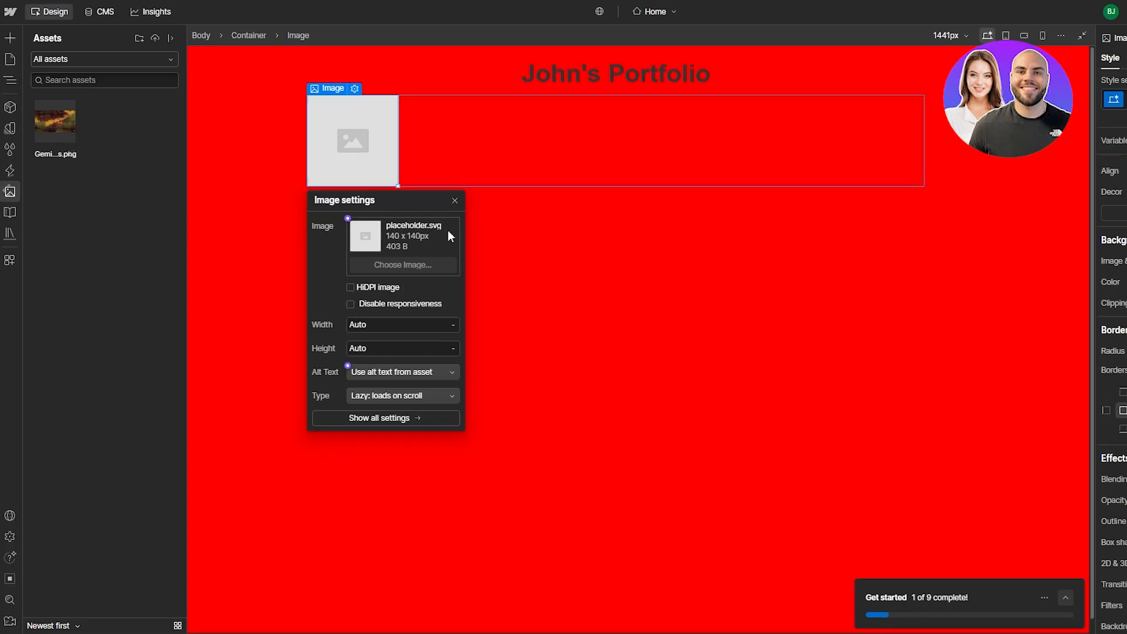
- Place the uploaded Gemini image in the Container below the heading and delete the empty placeholder Image element
left_click_drag(55, 120, 343, 126)
left_click(366, 487)
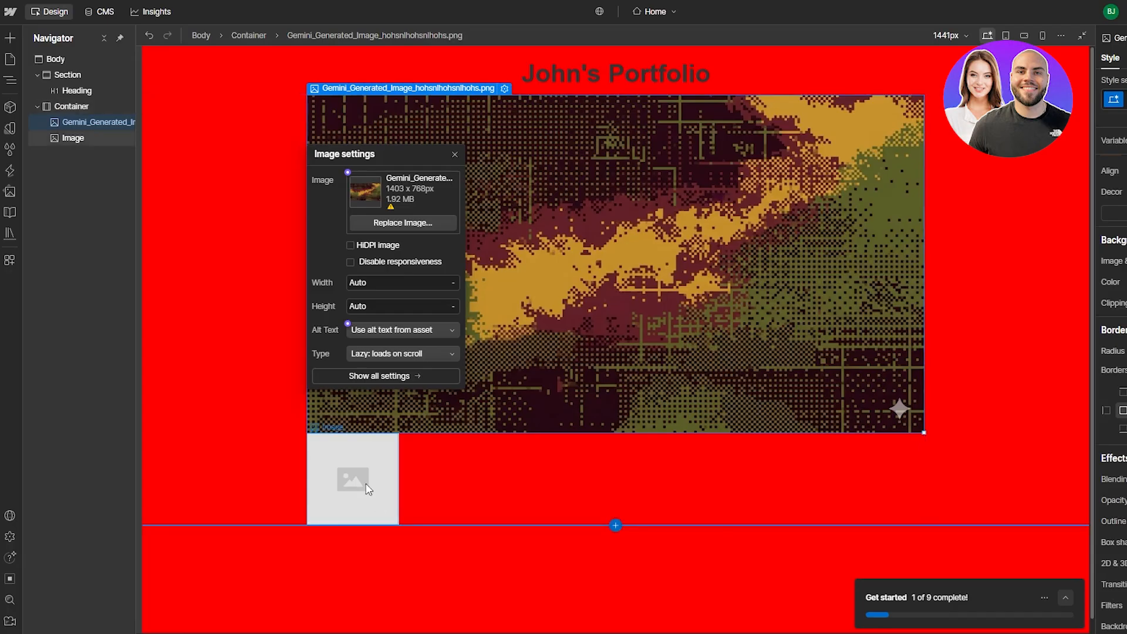
key("Delete")
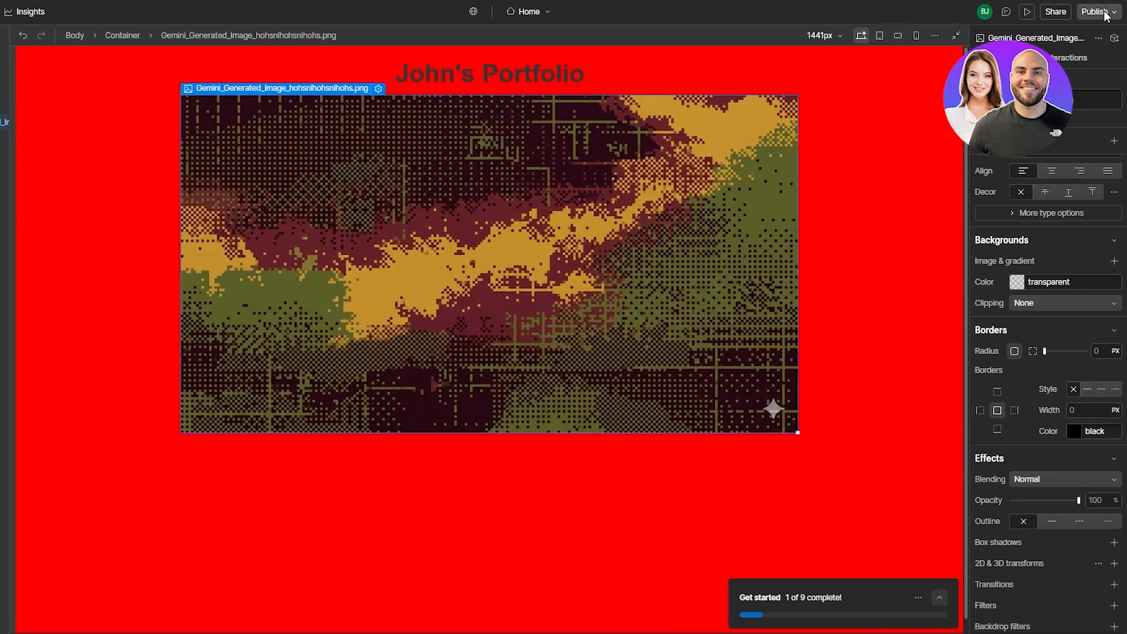
- Publish the site to its selected staging domain
left_click(1126, 12)
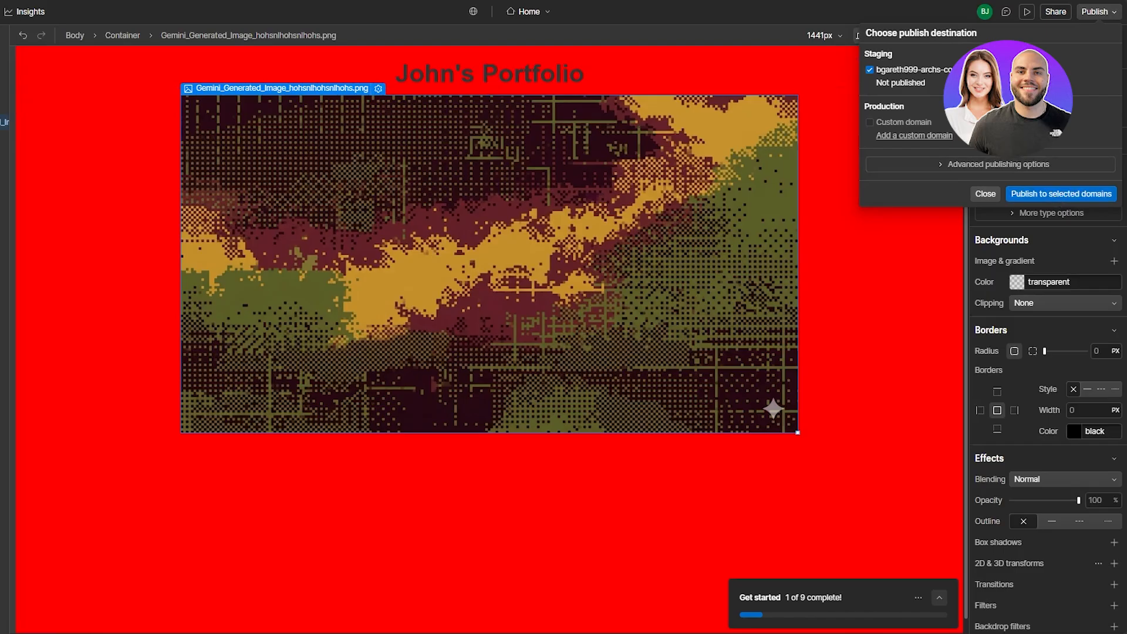
left_click(1061, 193)
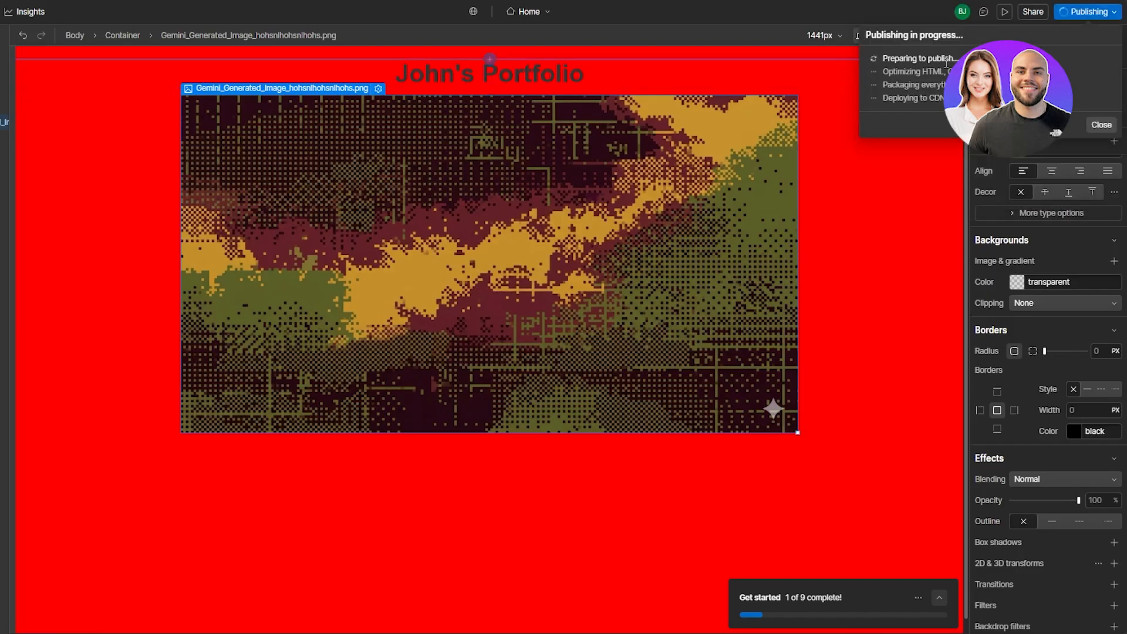